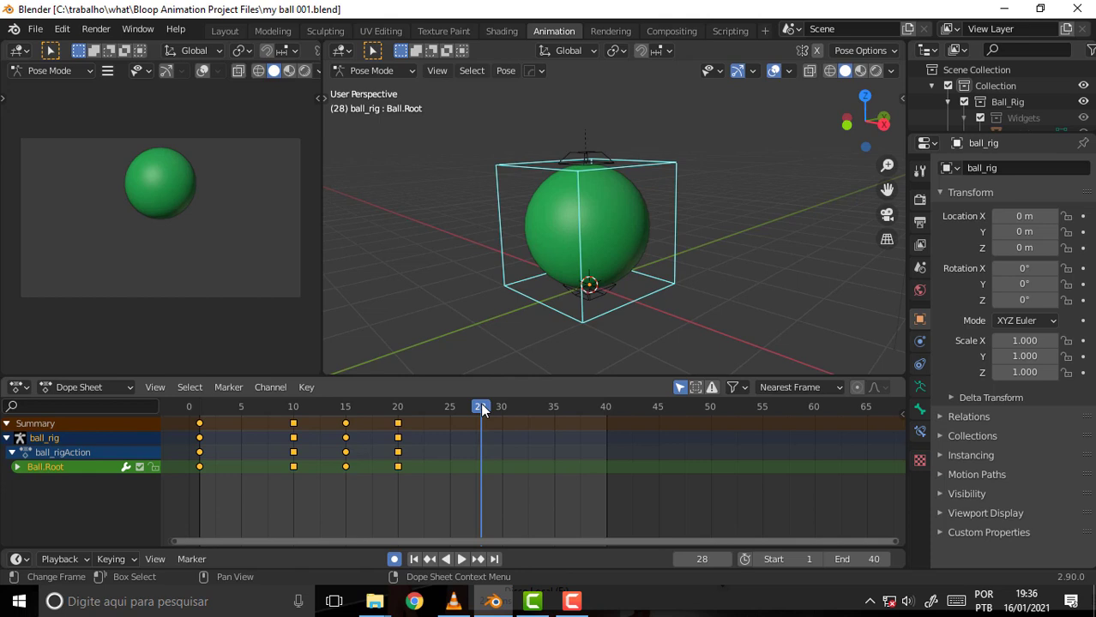
Step: Play and scrub the bounce animation from frame 0, stopping playback around frames 19 and 33
key(shift+ctrl+space)
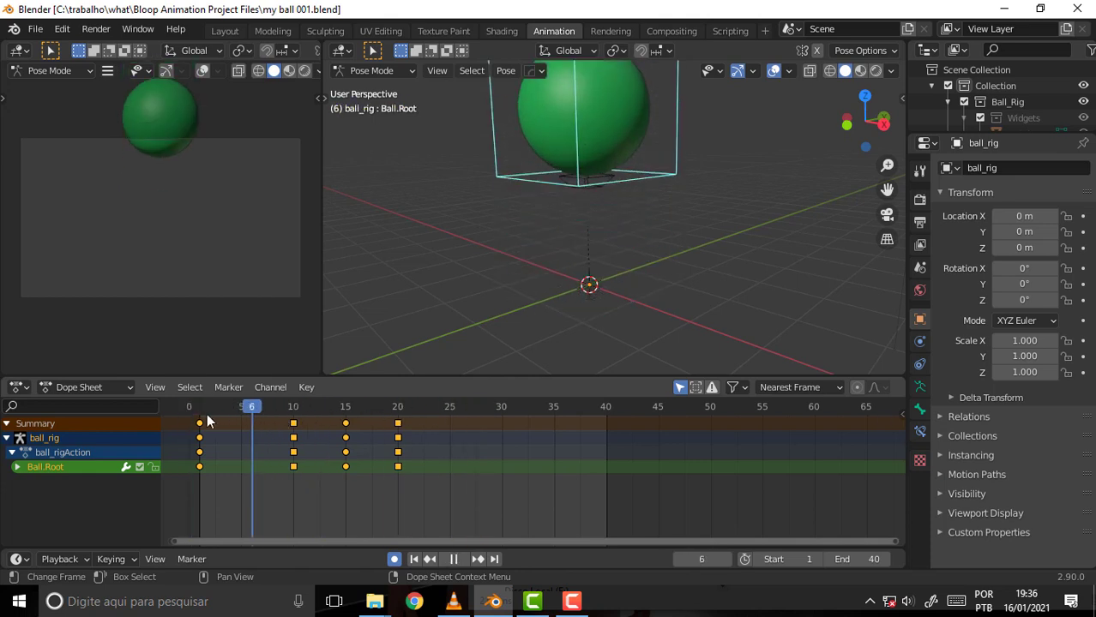
click(185, 427)
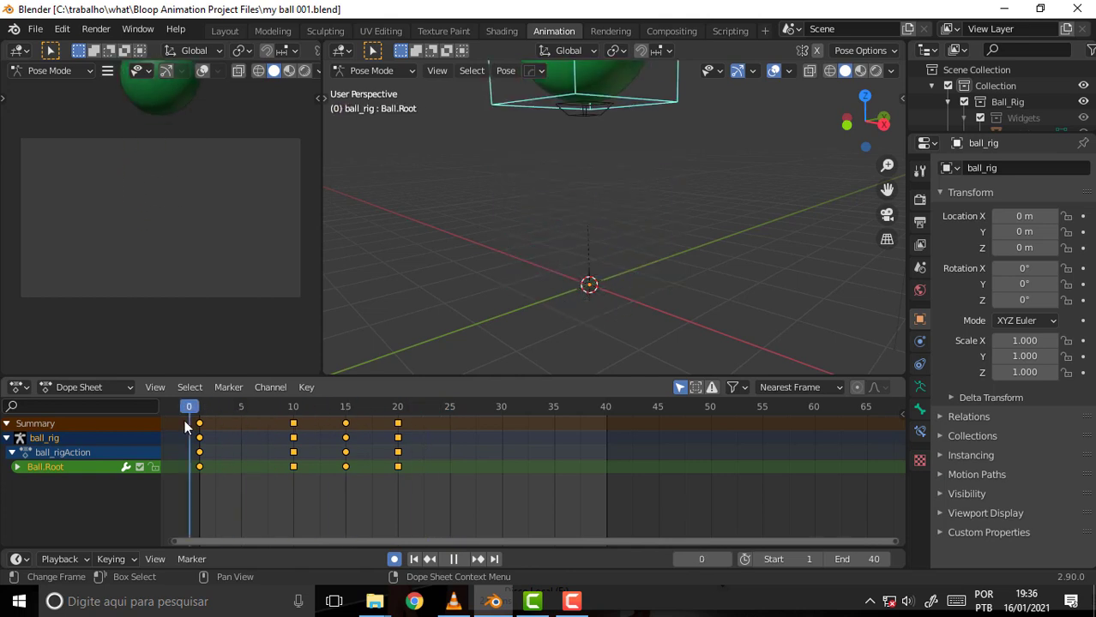
drag(185, 427, 387, 424)
key(space)
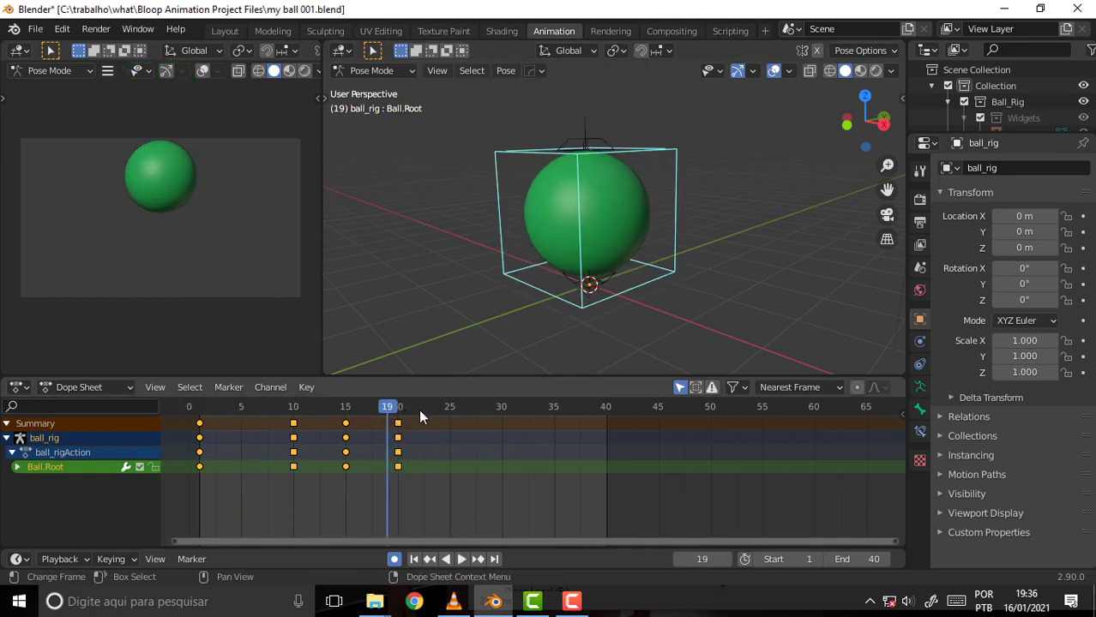
key(space)
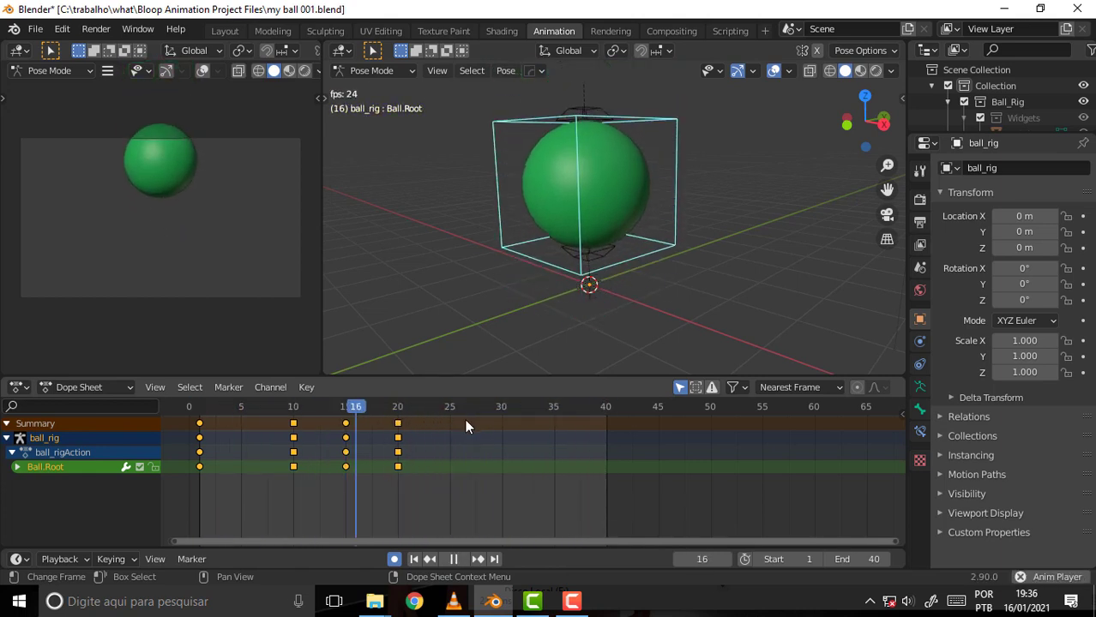
key(space)
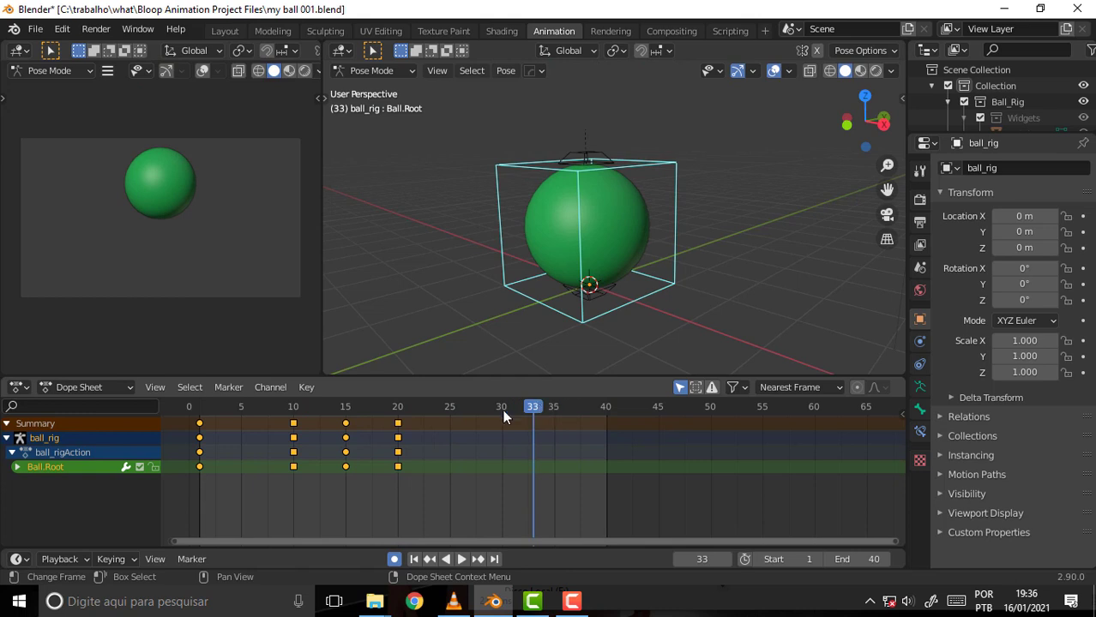
key(space)
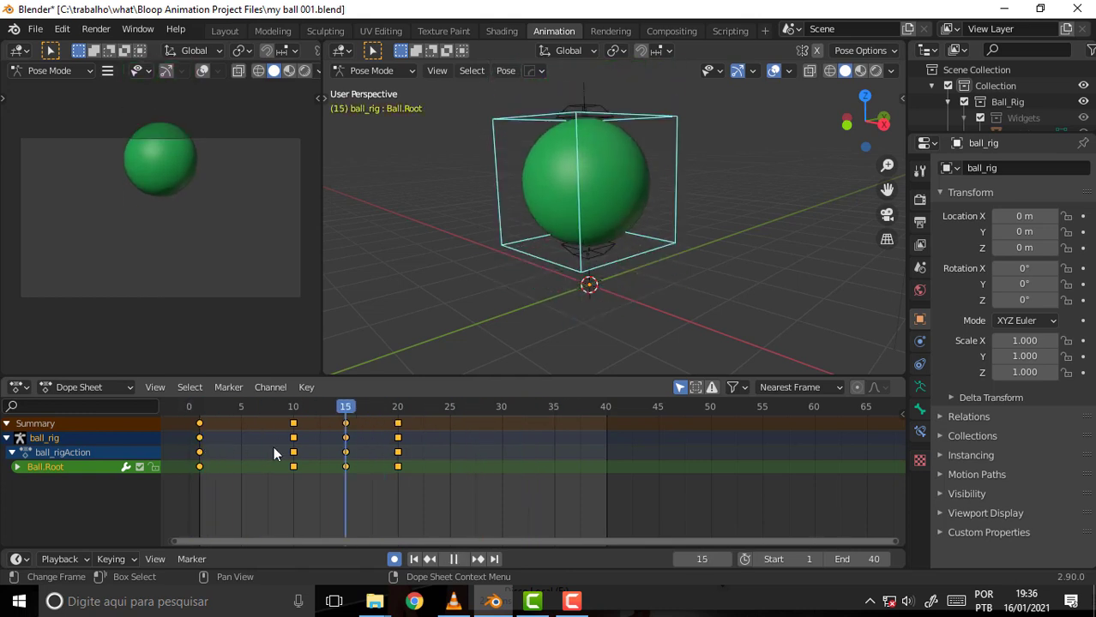
key(Escape)
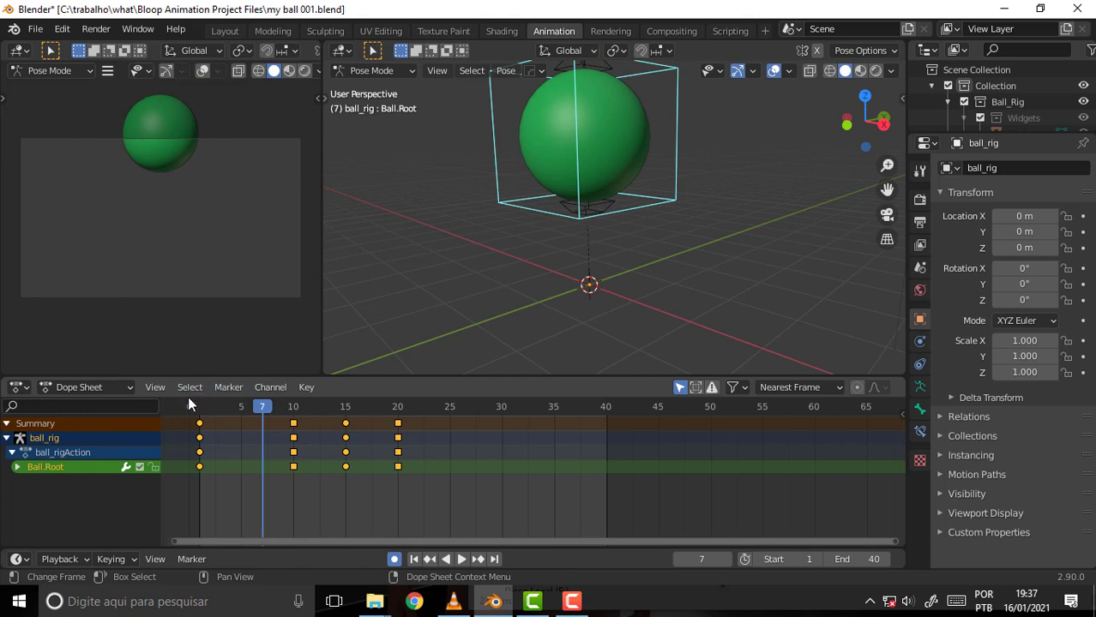
Step: Open the keyframe editor's view options list
click(160, 389)
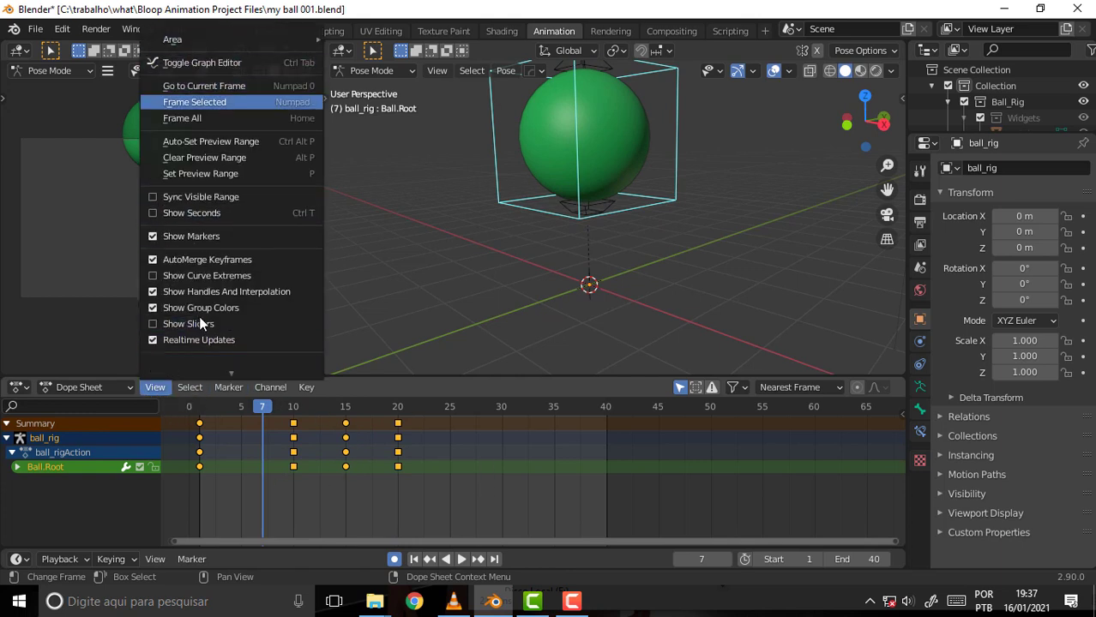
key(Escape)
click(157, 388)
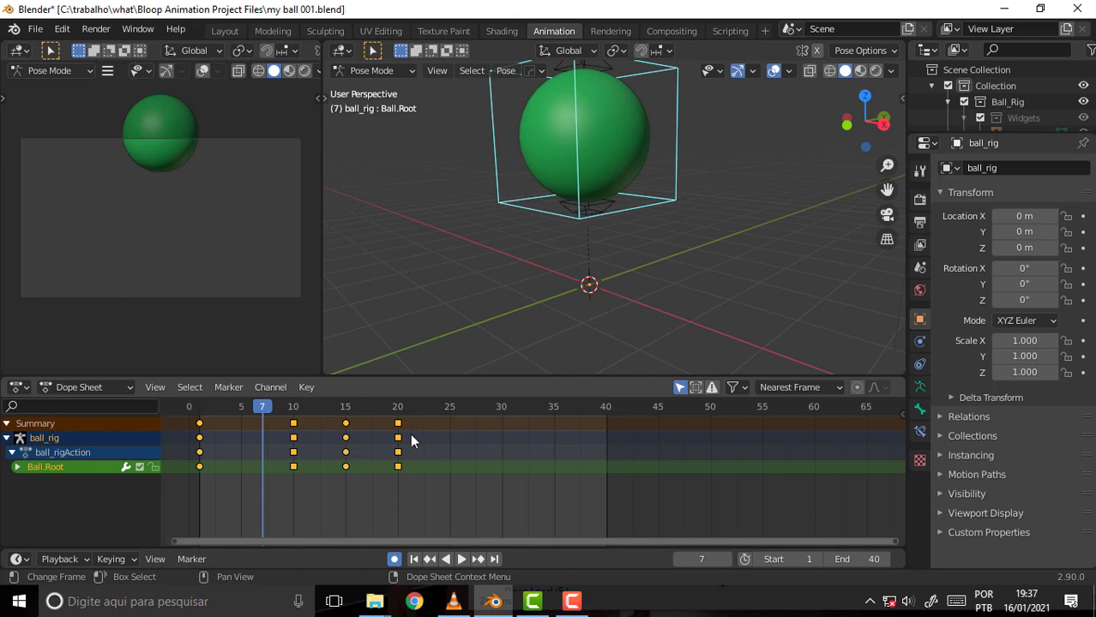
Step: Switch to the Graph Editor, frame all keyframes, and scrub back to an earlier frame
key(ctrl+Tab)
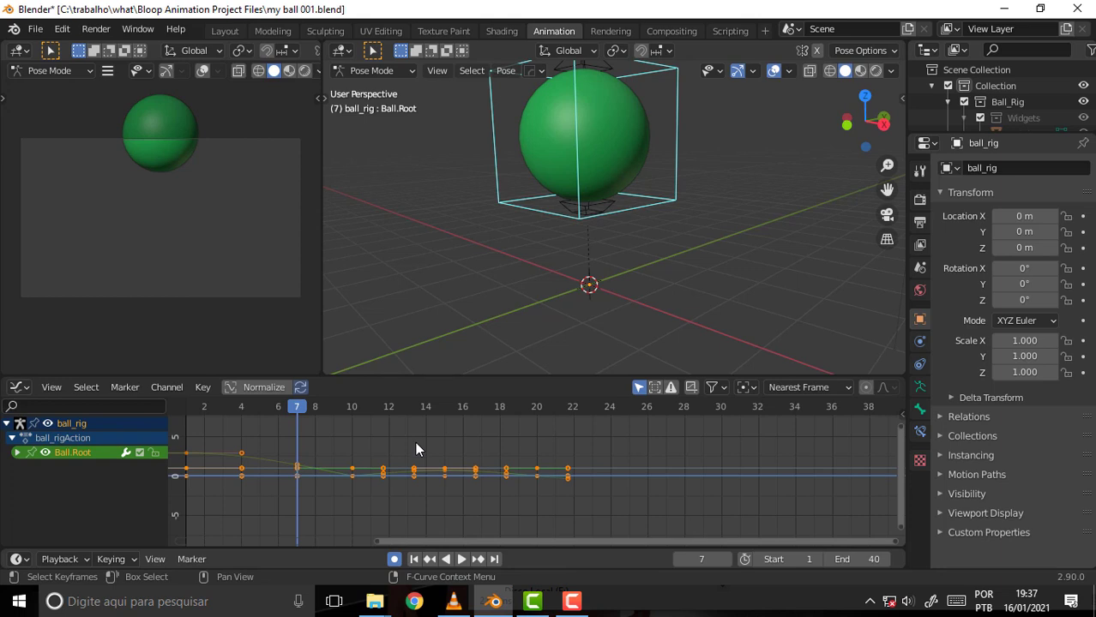
key(Home)
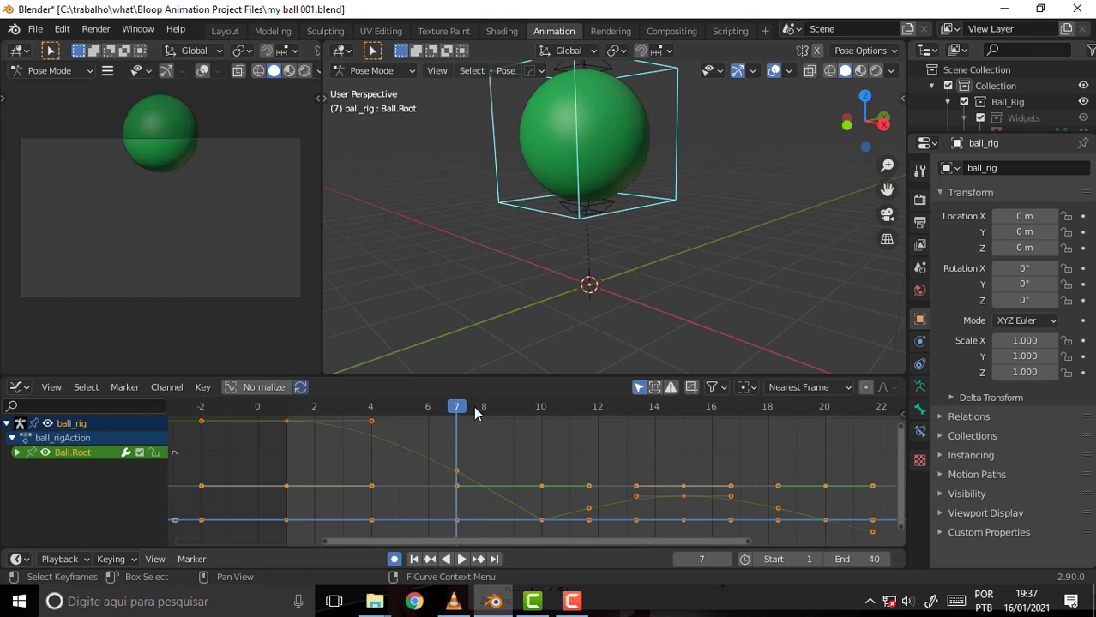
mouse_move(475, 411)
mouse_down()
mouse_move(322, 408)
mouse_move(878, 417)
mouse_move(258, 408)
mouse_move(738, 409)
mouse_move(362, 410)
mouse_up()
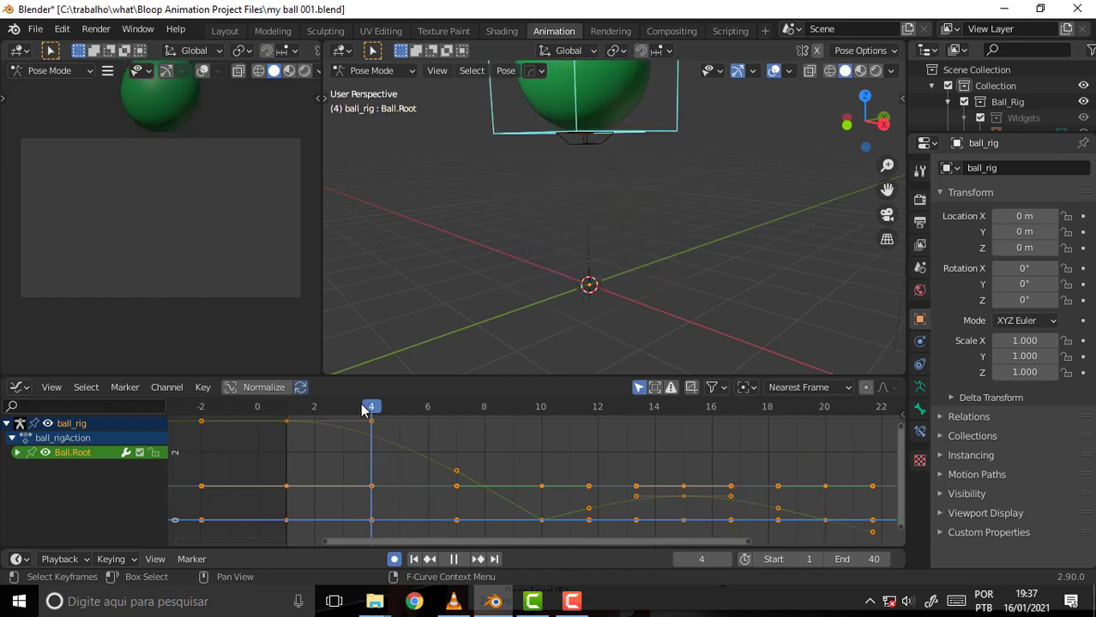
Step: Expand Ball.Root to list its location and rotation curves, then play and scrub back to frame 10
click(17, 452)
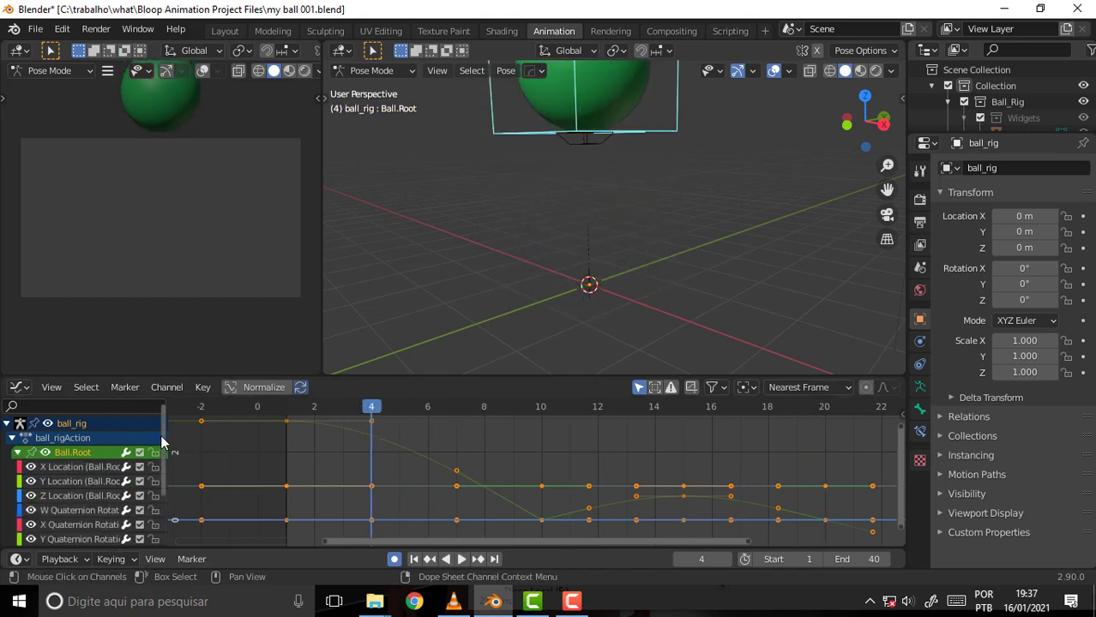
drag(164, 447, 164, 547)
scroll(165, 540, up, 3)
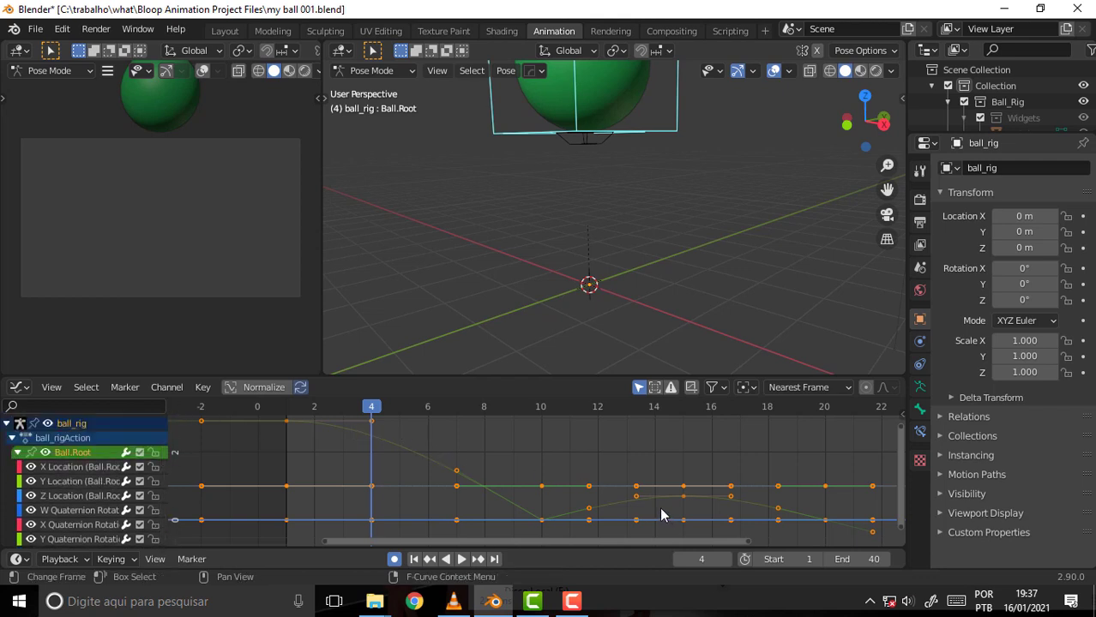
key(space)
key(space)
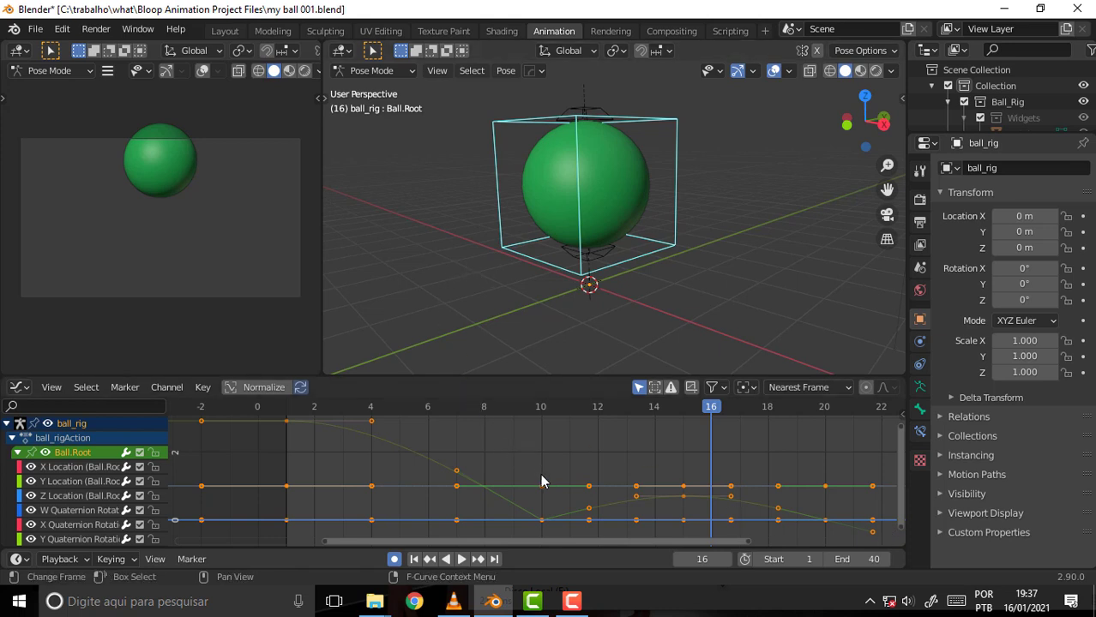
mouse_move(712, 413)
mouse_down()
mouse_move(399, 413)
mouse_move(616, 414)
mouse_move(458, 413)
mouse_move(574, 424)
mouse_move(537, 427)
mouse_up()
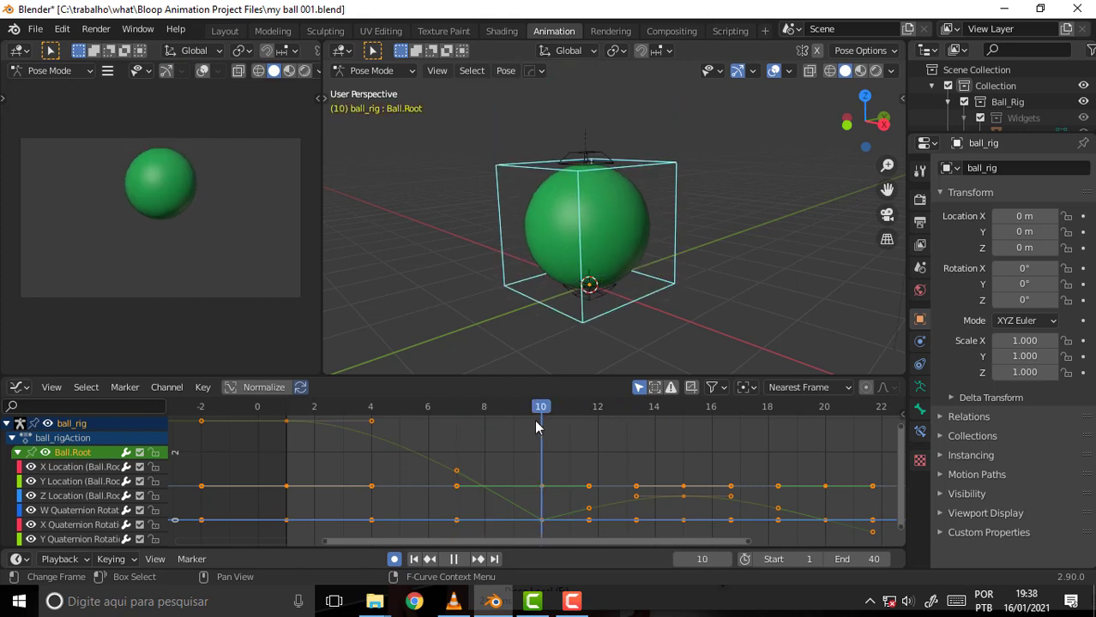
Step: Select the Y Location curve and move its handle toward frame 9.5, previewing the steeper drop
click(457, 474)
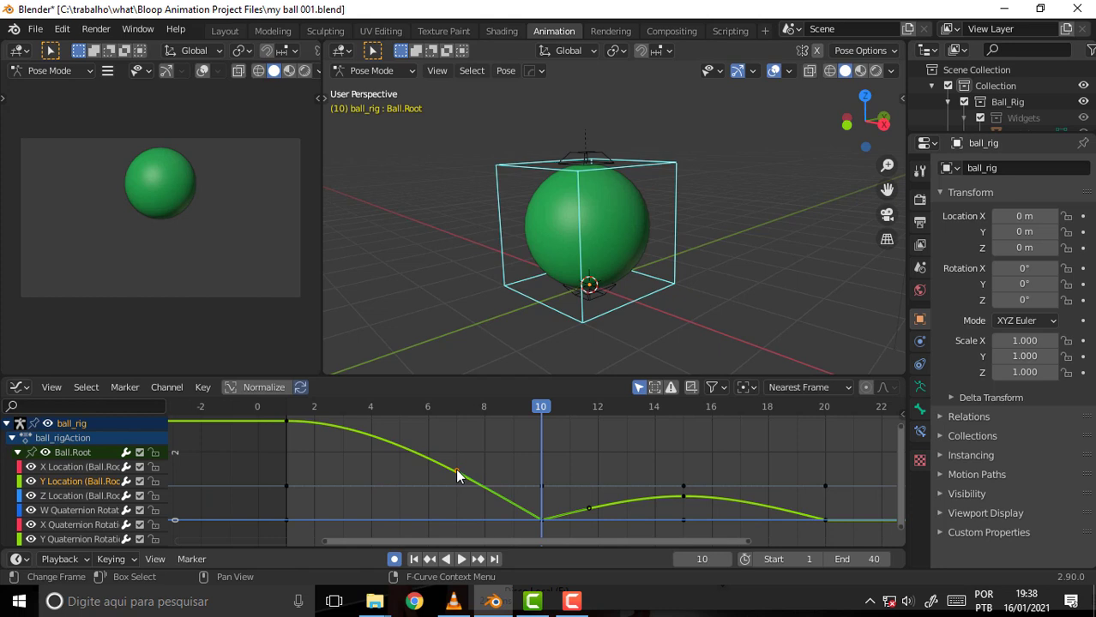
drag(457, 474, 479, 415)
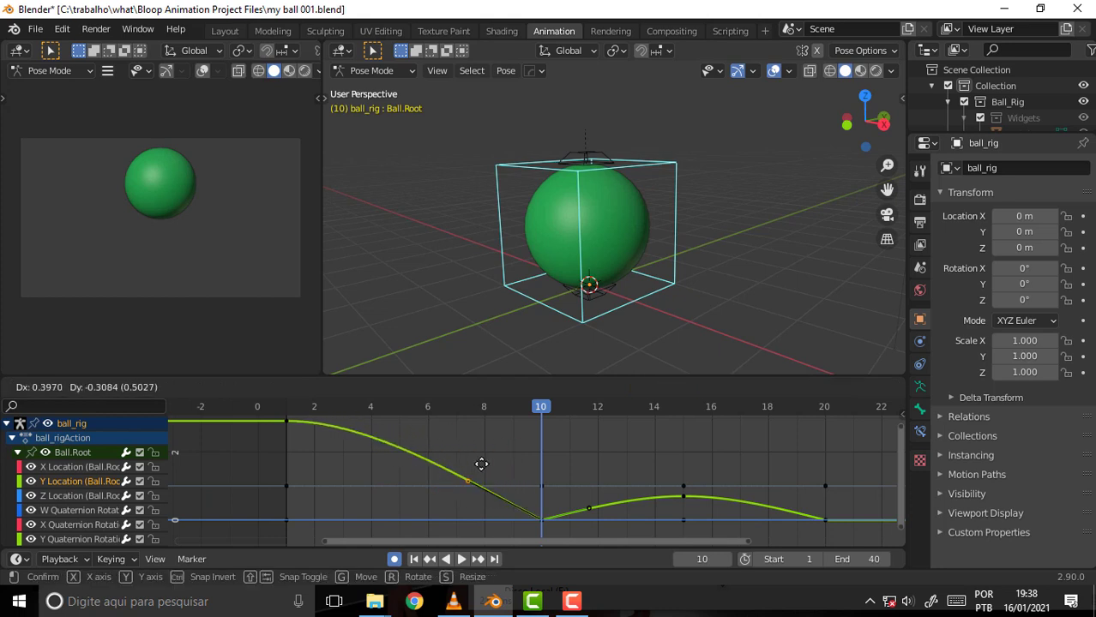
click(513, 445)
key(ctrl+z)
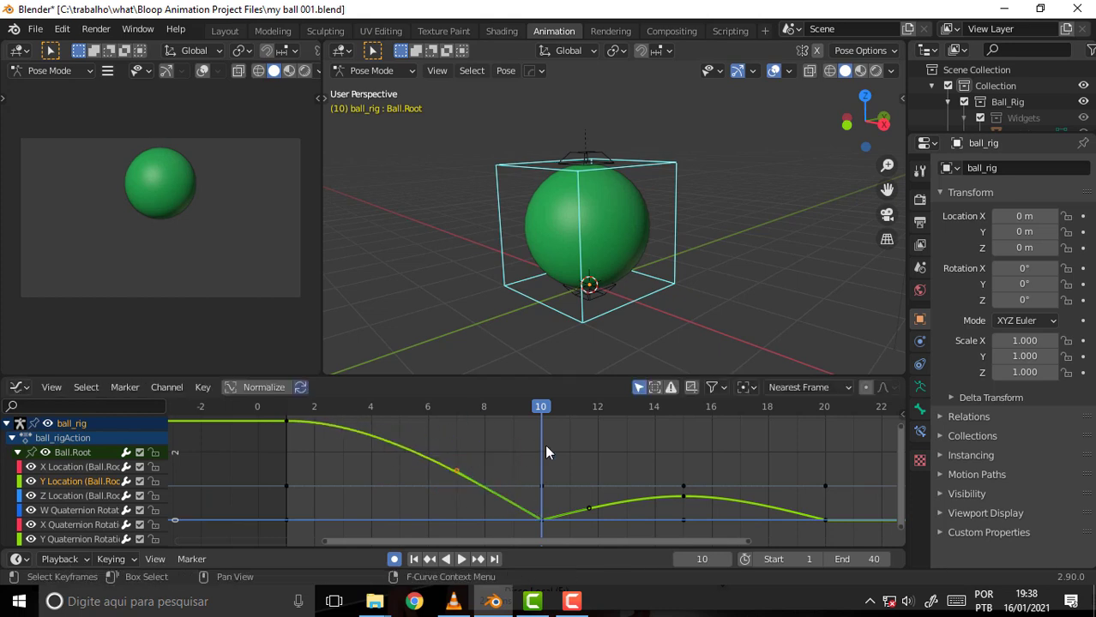
drag(457, 471, 529, 418)
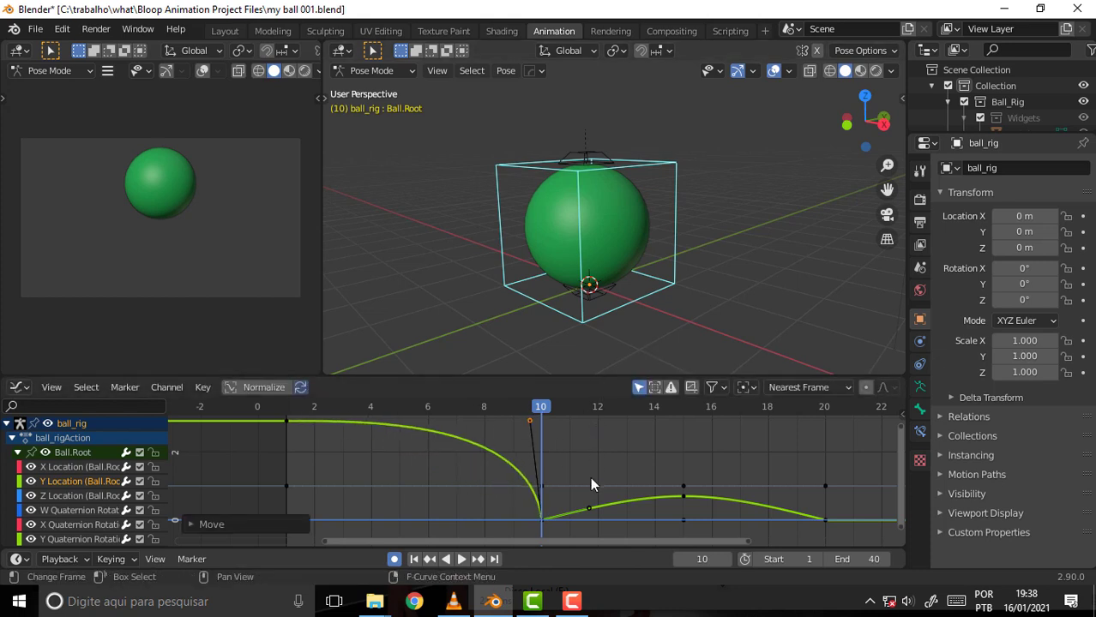
key(space)
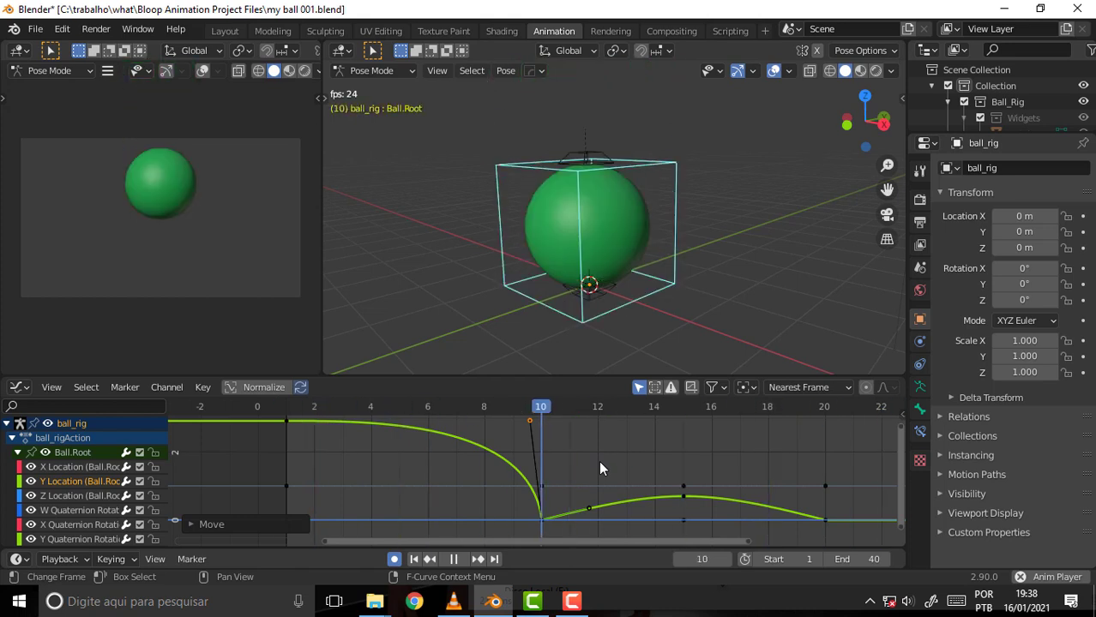
key(space)
Step: Pull the landing handle back to about frame 4.5 and lower it to ease the fall
drag(528, 419, 383, 429)
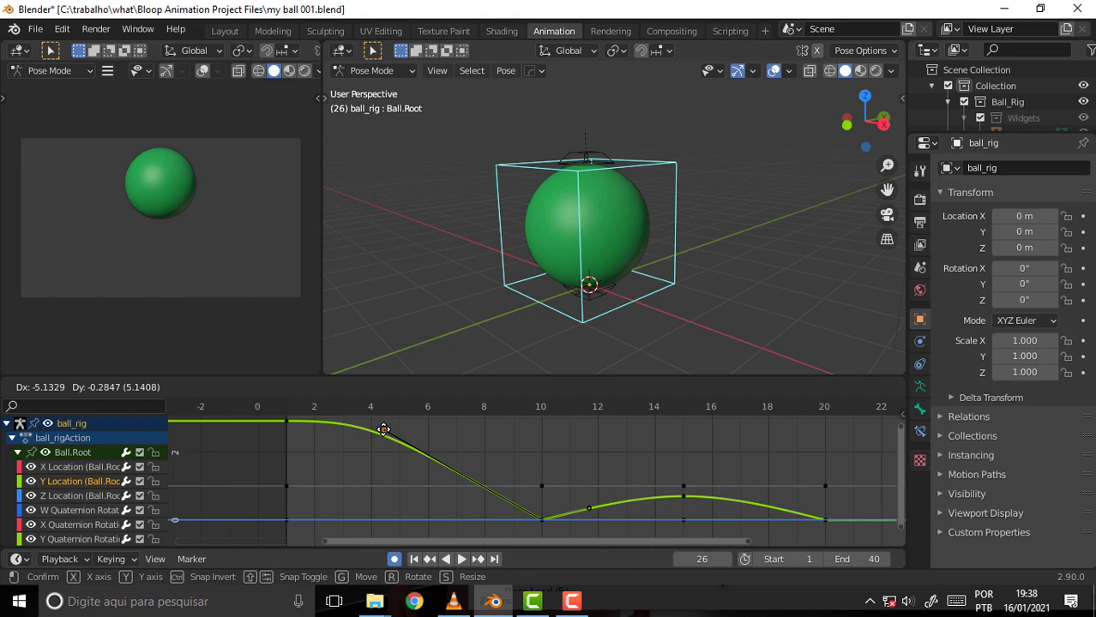
key(space)
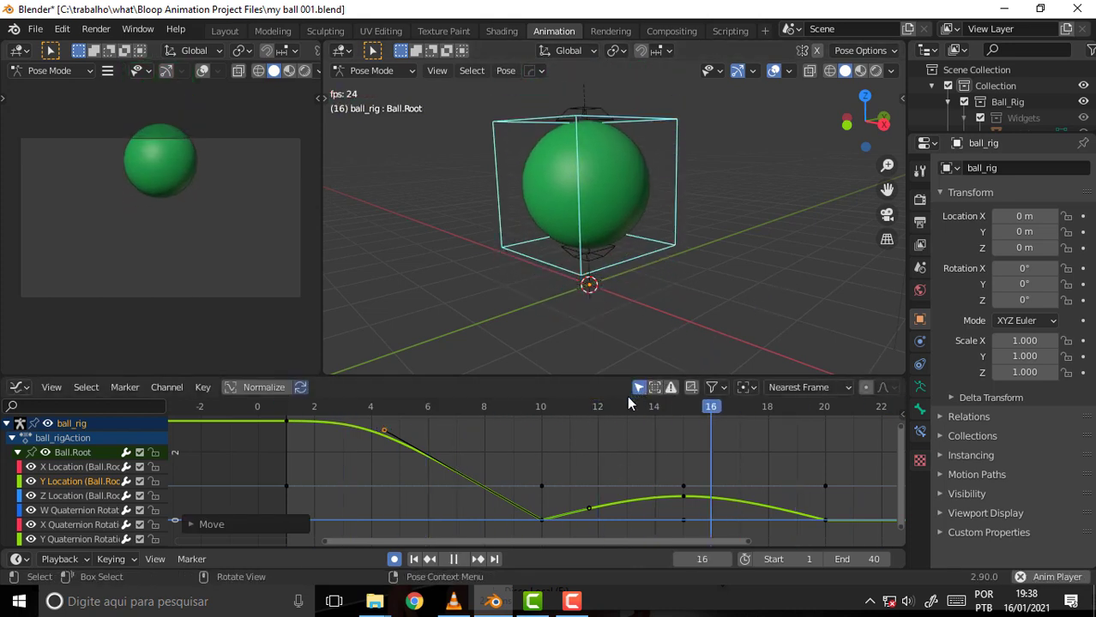
key(space)
drag(384, 429, 359, 518)
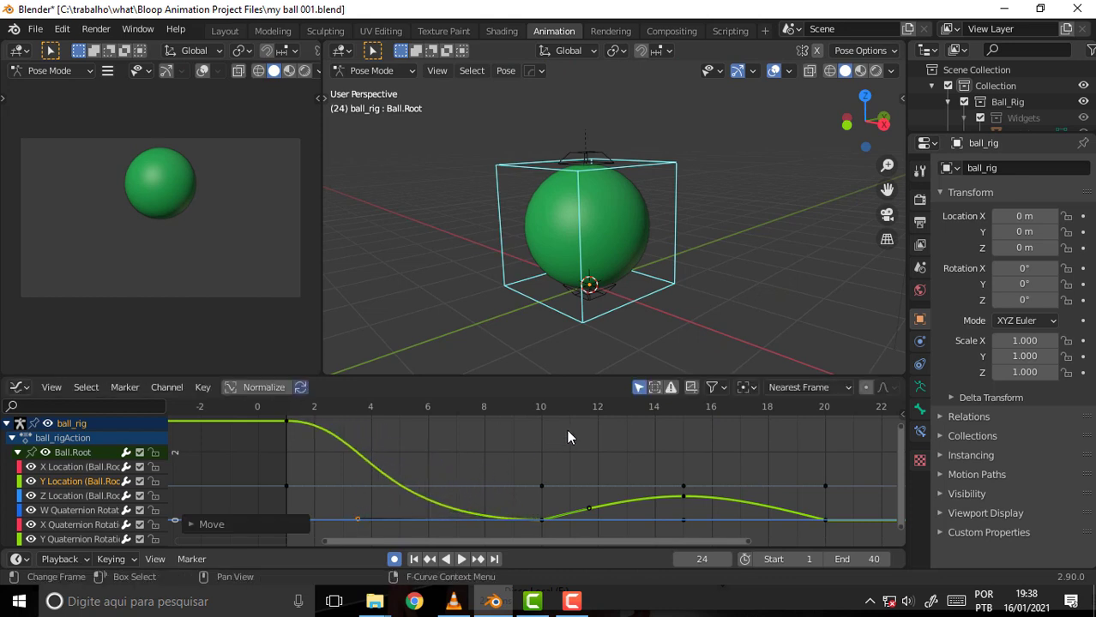
key(space)
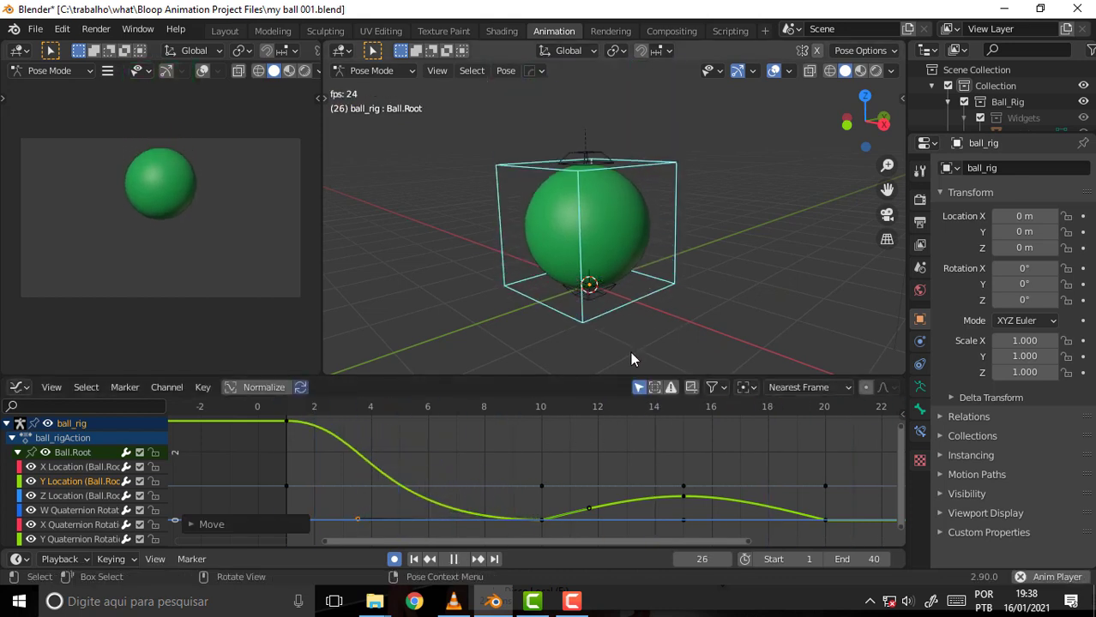
key(space)
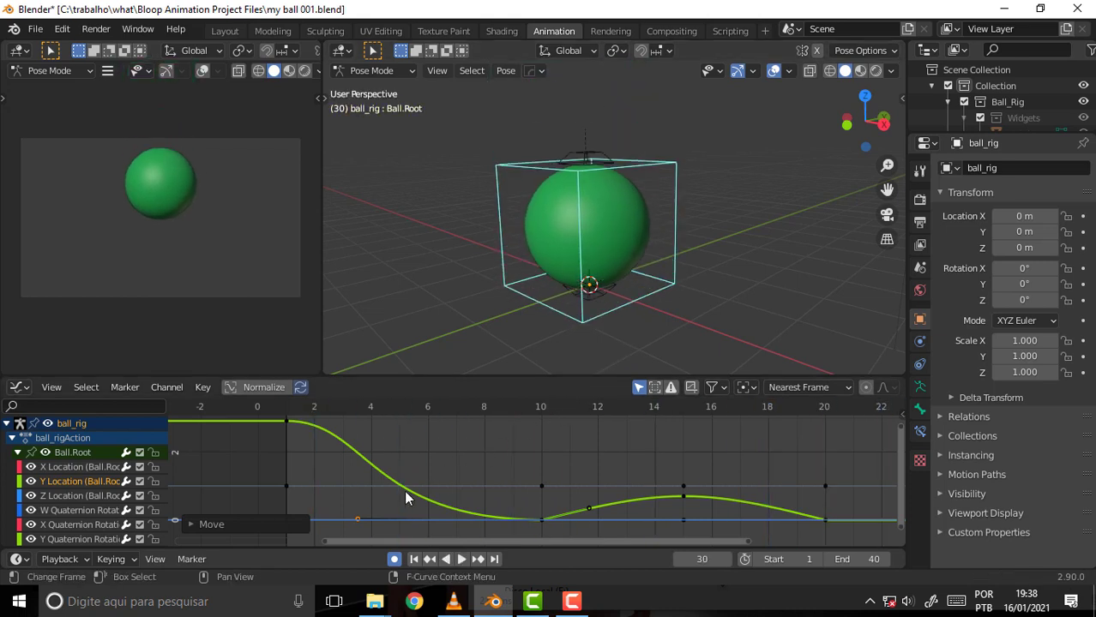
drag(356, 512, 473, 428)
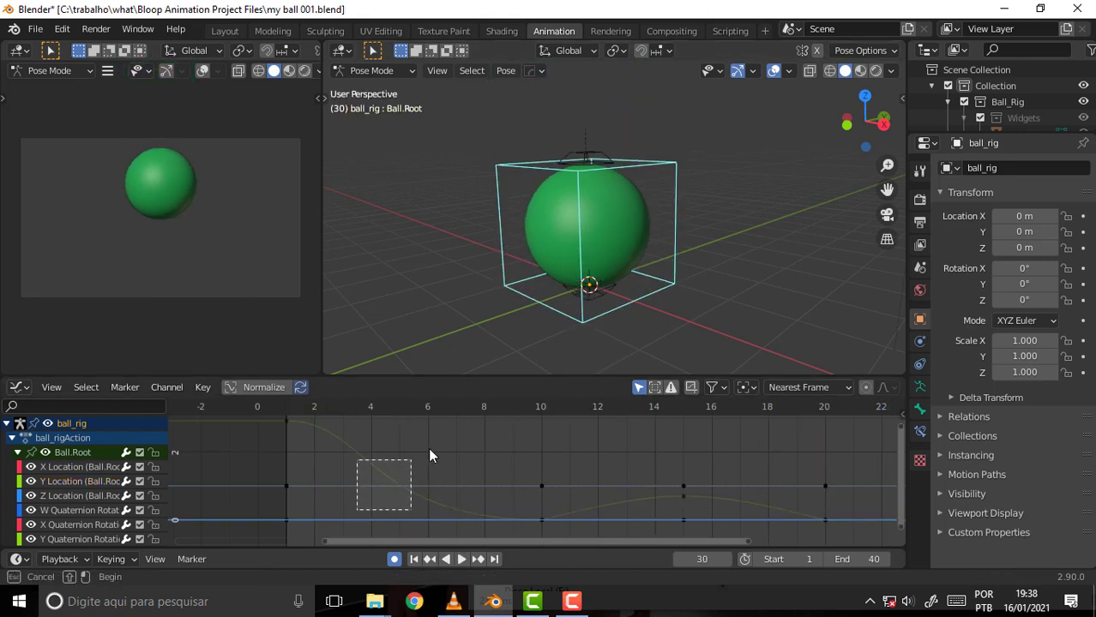
Step: Select the X Location channel and its keyframe at frame 10
click(540, 518)
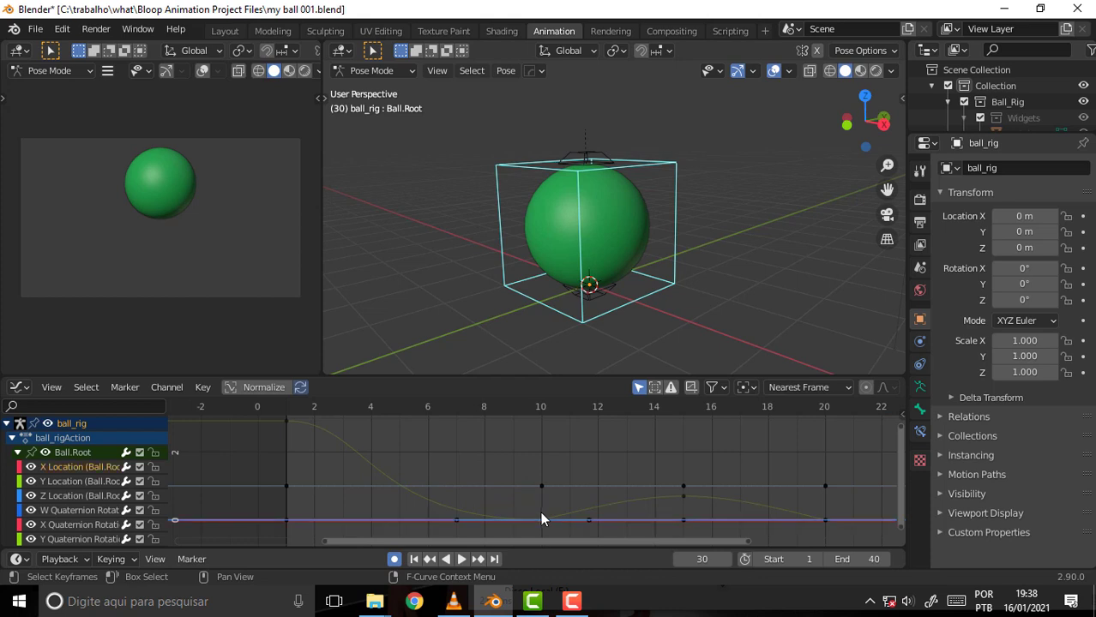
click(356, 456)
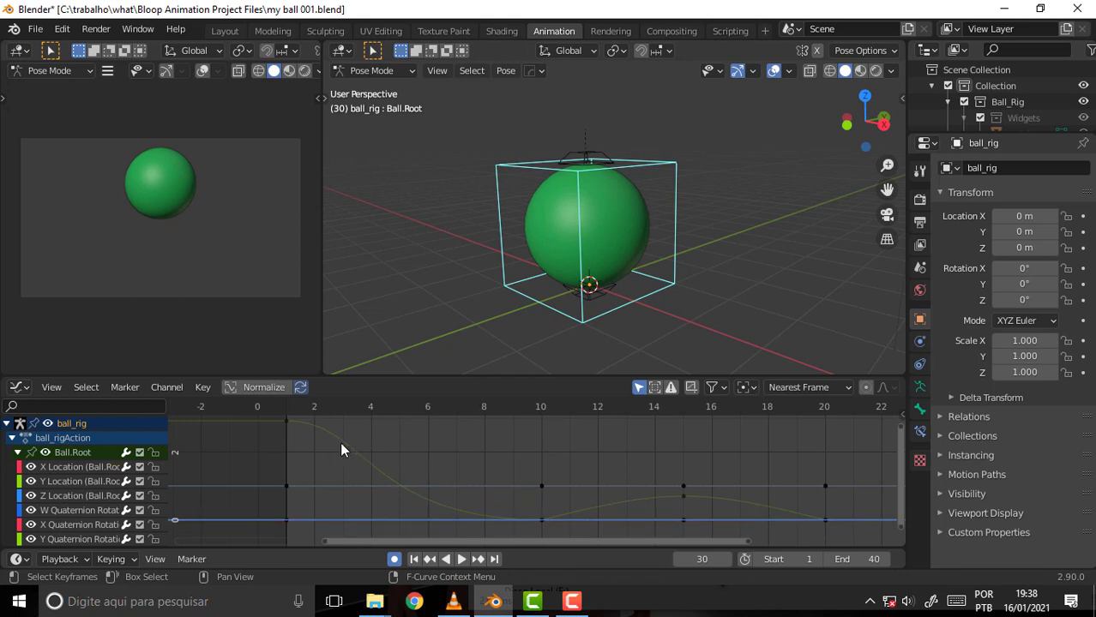
click(79, 467)
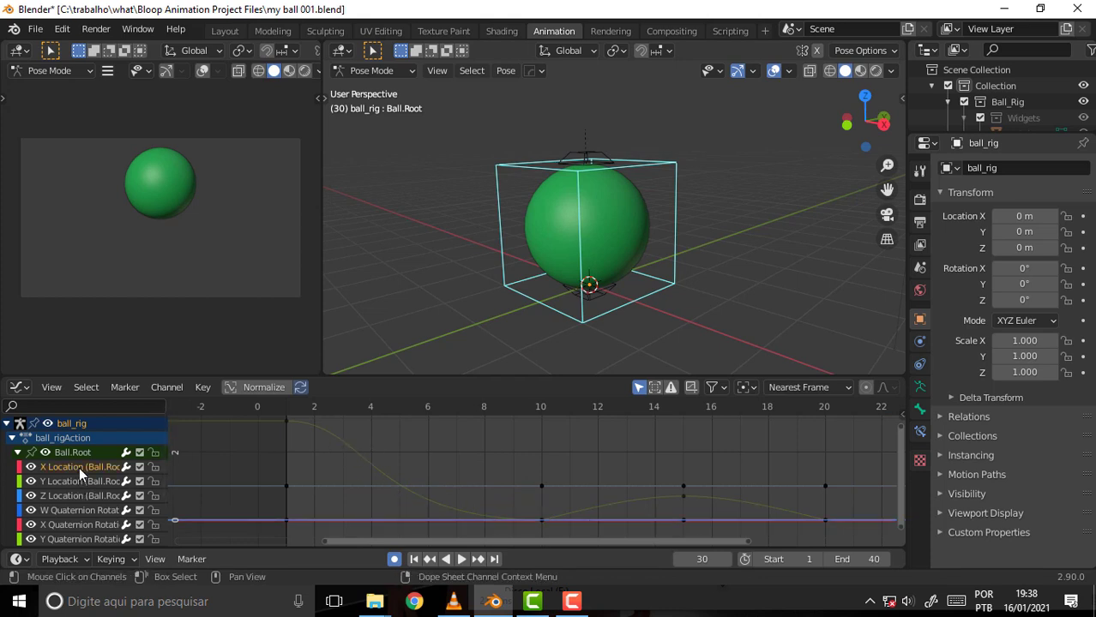
ctrl+click(404, 465)
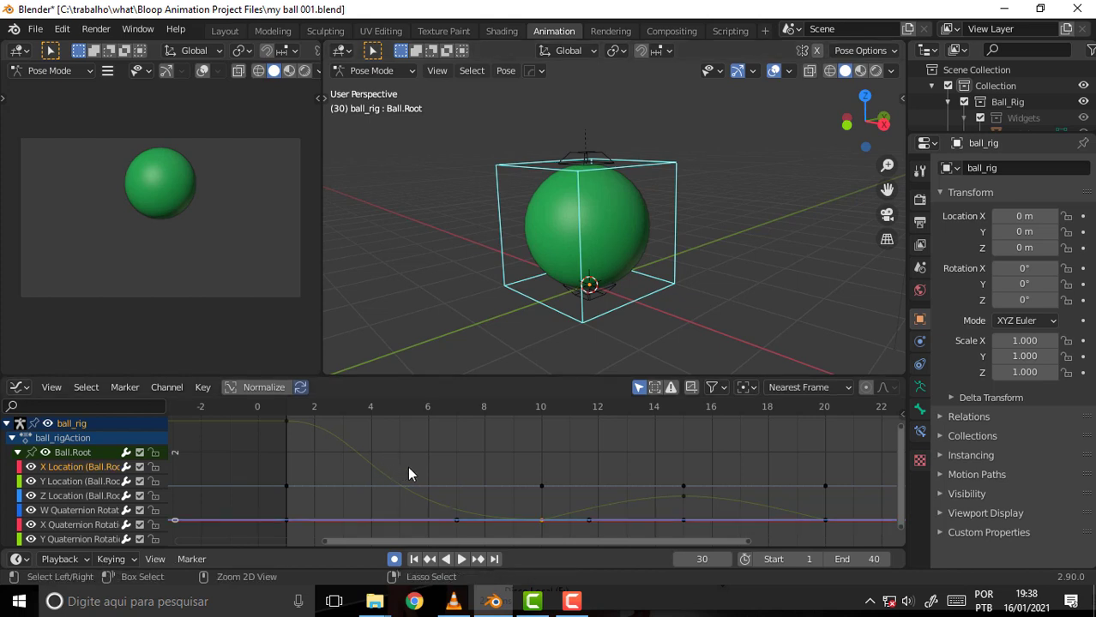
Step: Undo the handle tweaks three times and scrub the playhead back to frame 10
key(ctrl+z)
key(ctrl+z)
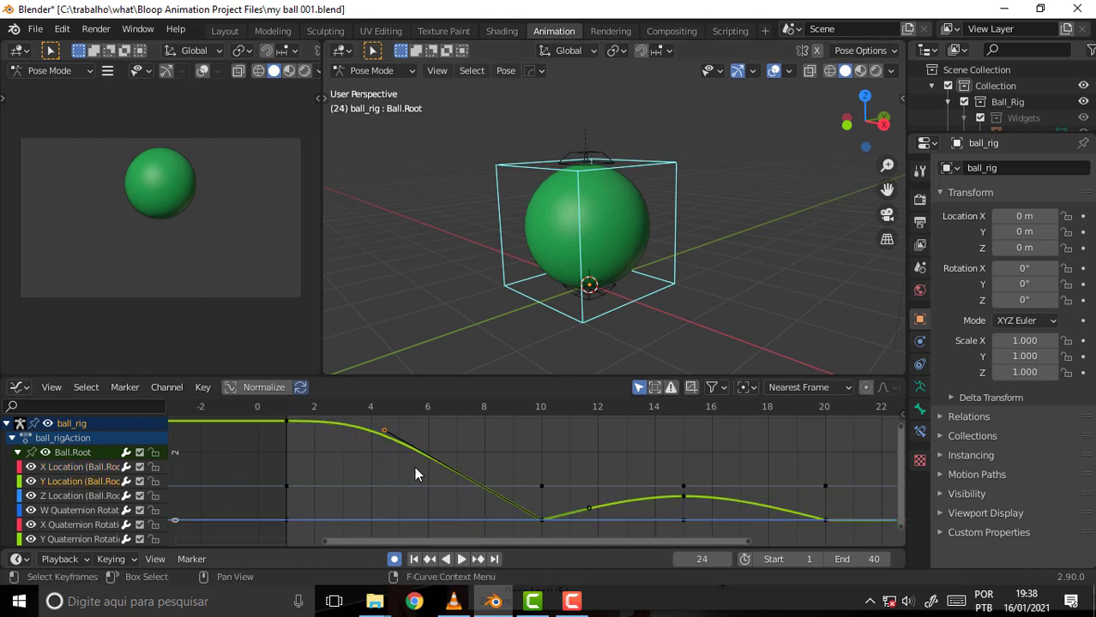
key(ctrl+z)
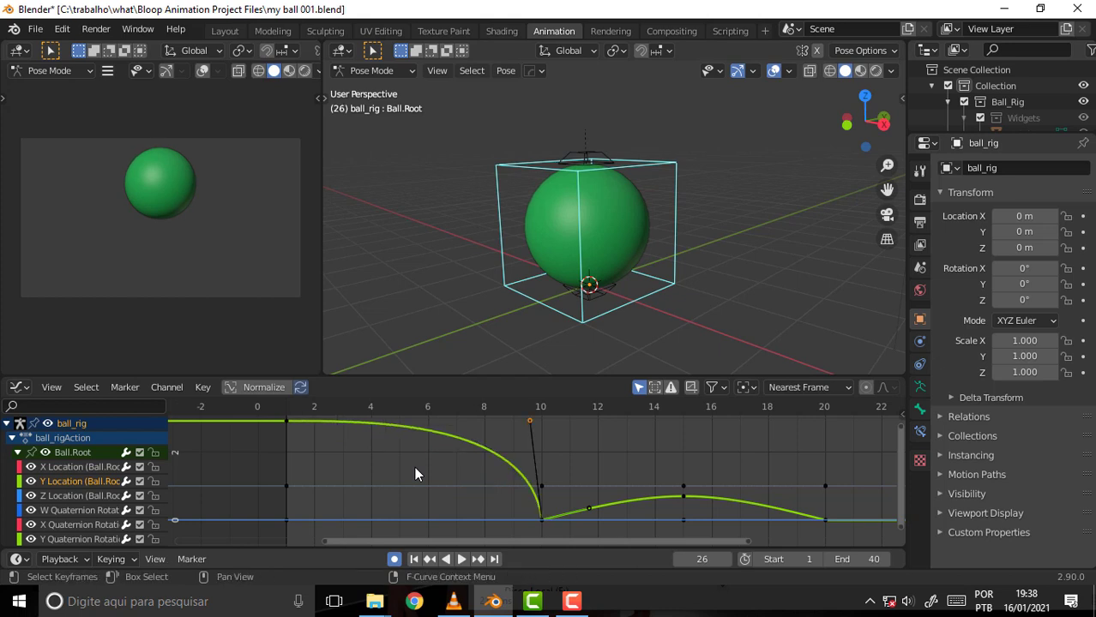
key(ctrl+z)
key(ctrl+z)
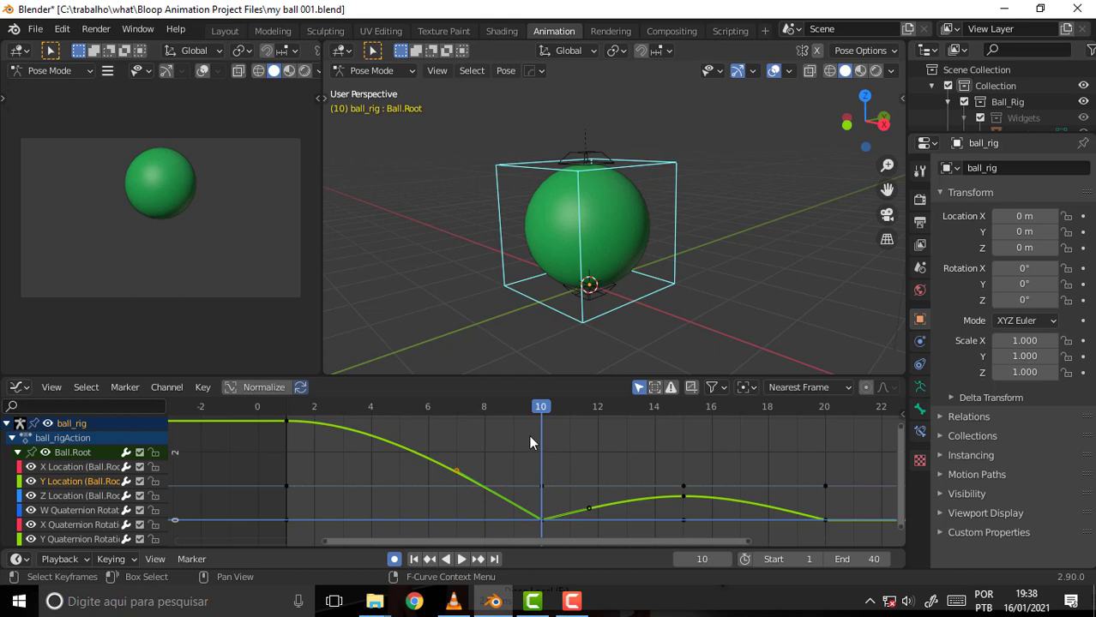
drag(538, 401, 580, 455)
drag(580, 455, 550, 465)
Step: Select the Y Location channel and hide all other curves with Shift+H
key(shift+h)
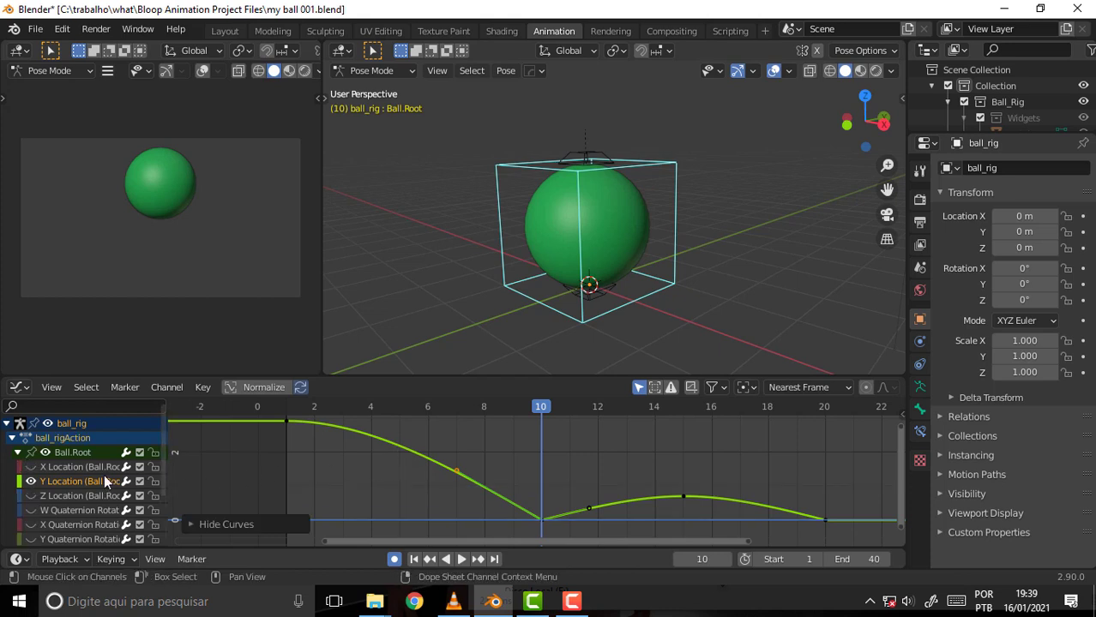
click(86, 465)
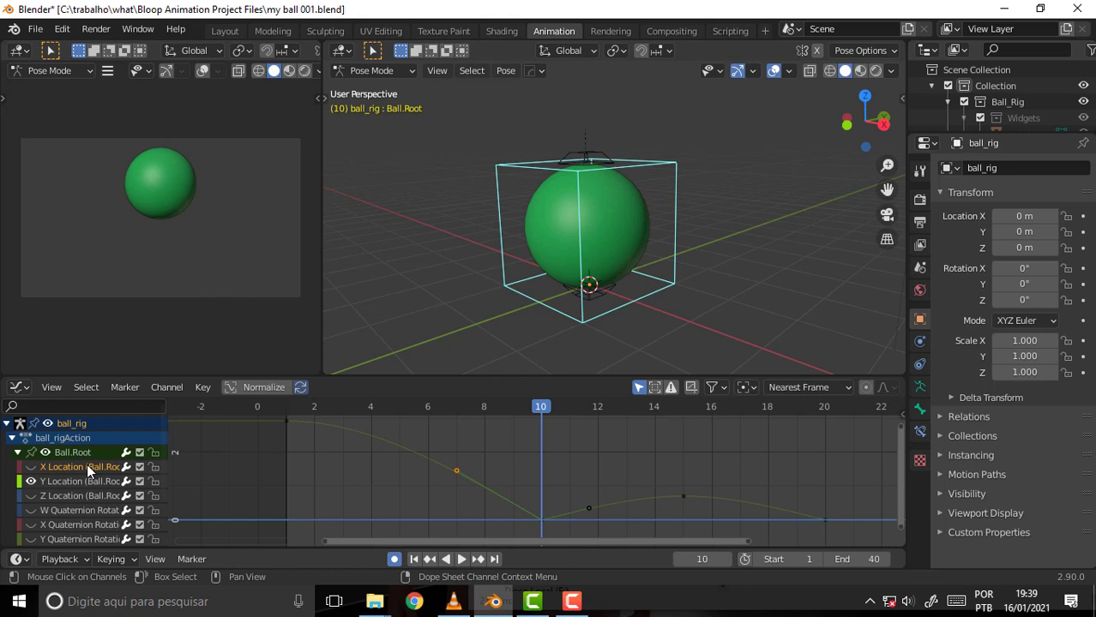
click(82, 477)
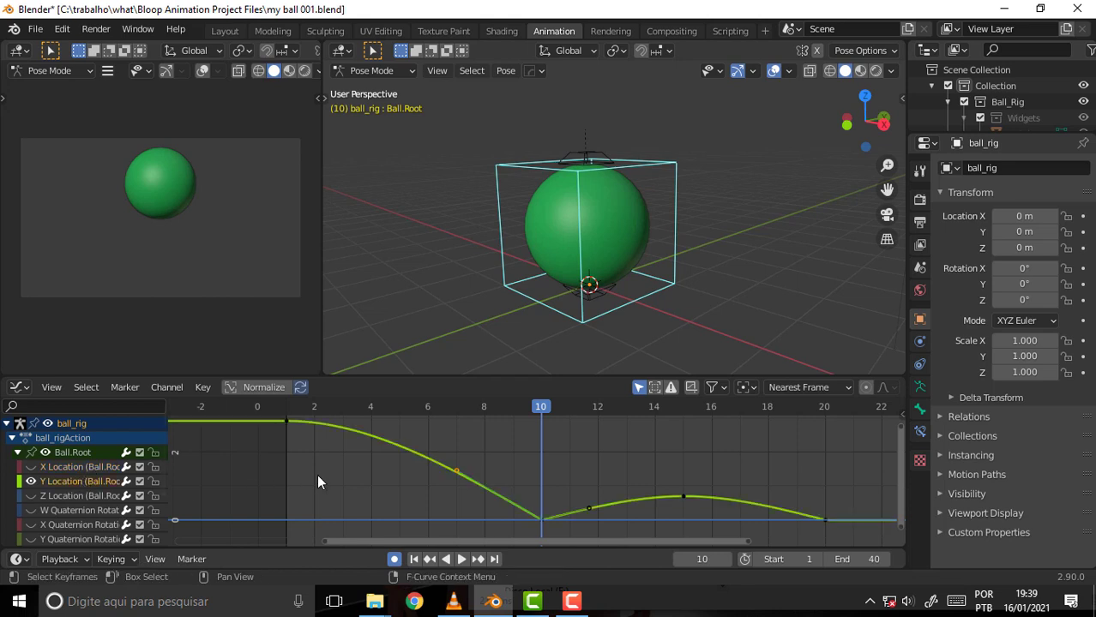
key(shift+h)
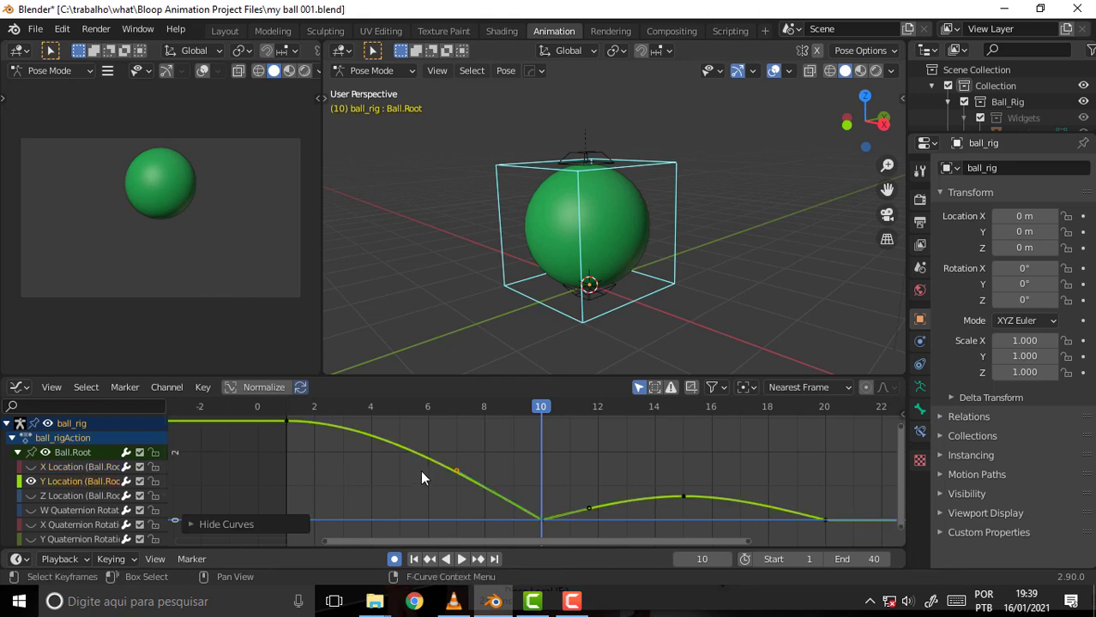
Step: Select the Y Location peak keyframe, then enlarge the graph area and select the Z Location channel
click(336, 477)
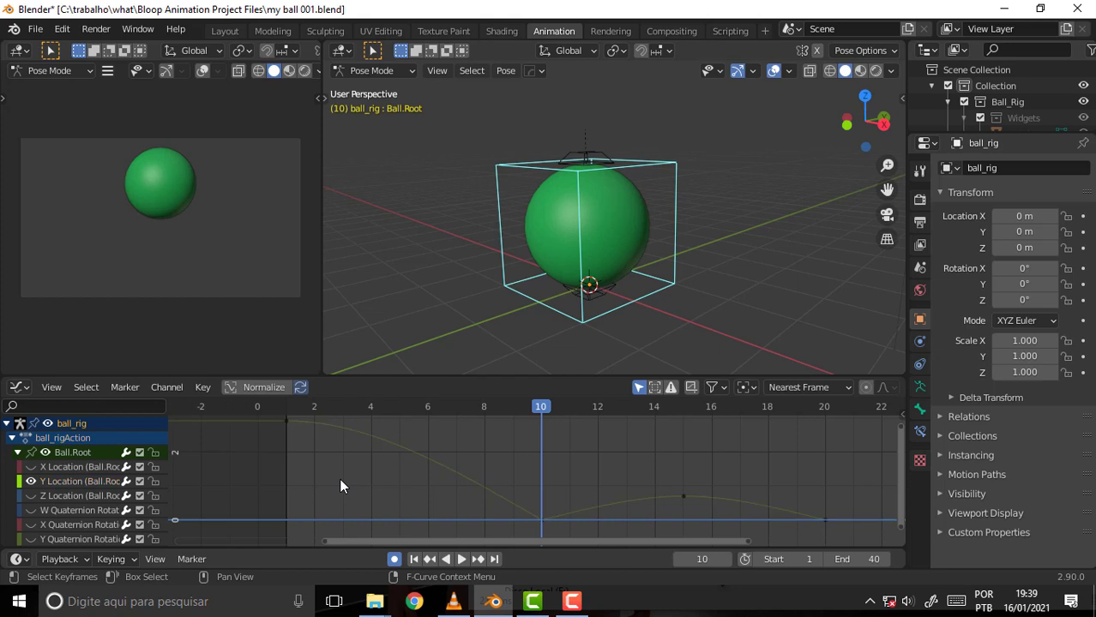
click(678, 495)
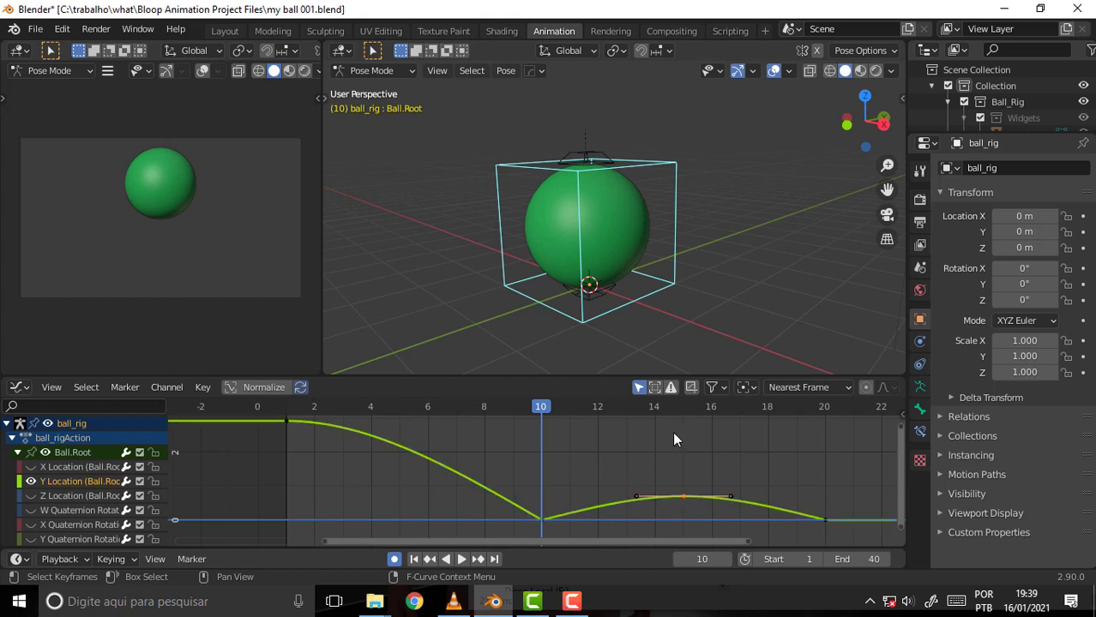
click(250, 475)
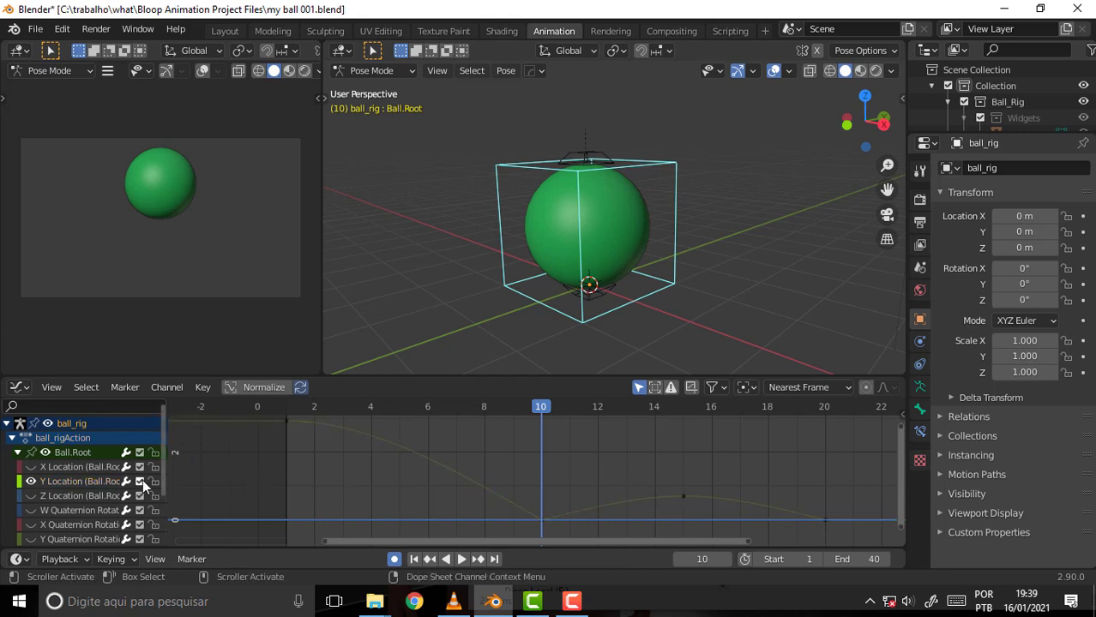
click(92, 509)
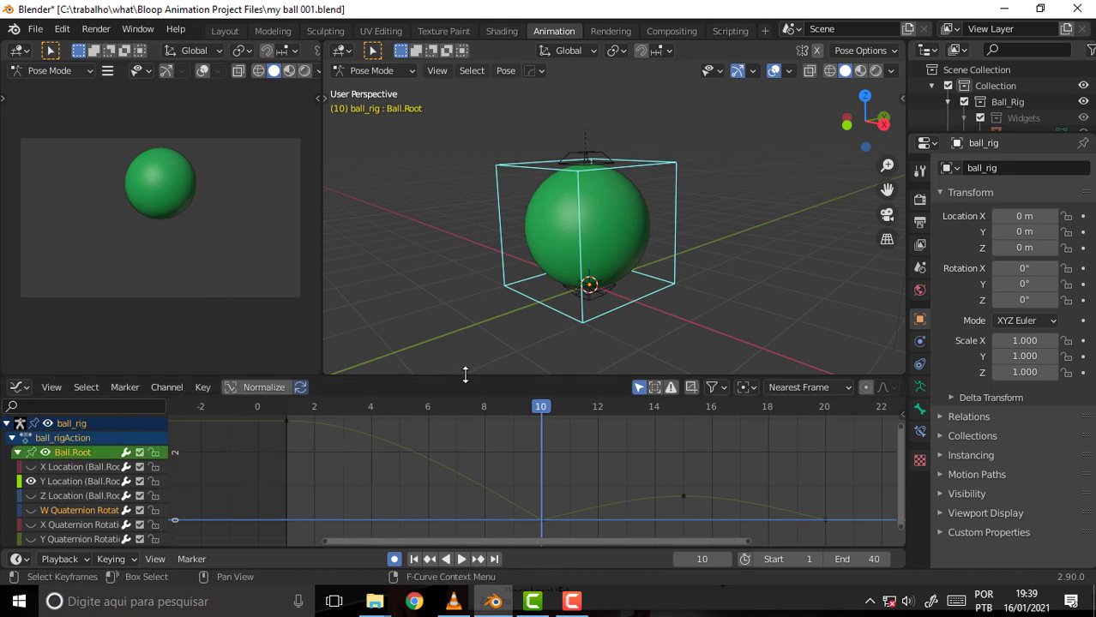
mouse_move(465, 378)
mouse_down()
mouse_move(464, 325)
mouse_move(465, 339)
mouse_up()
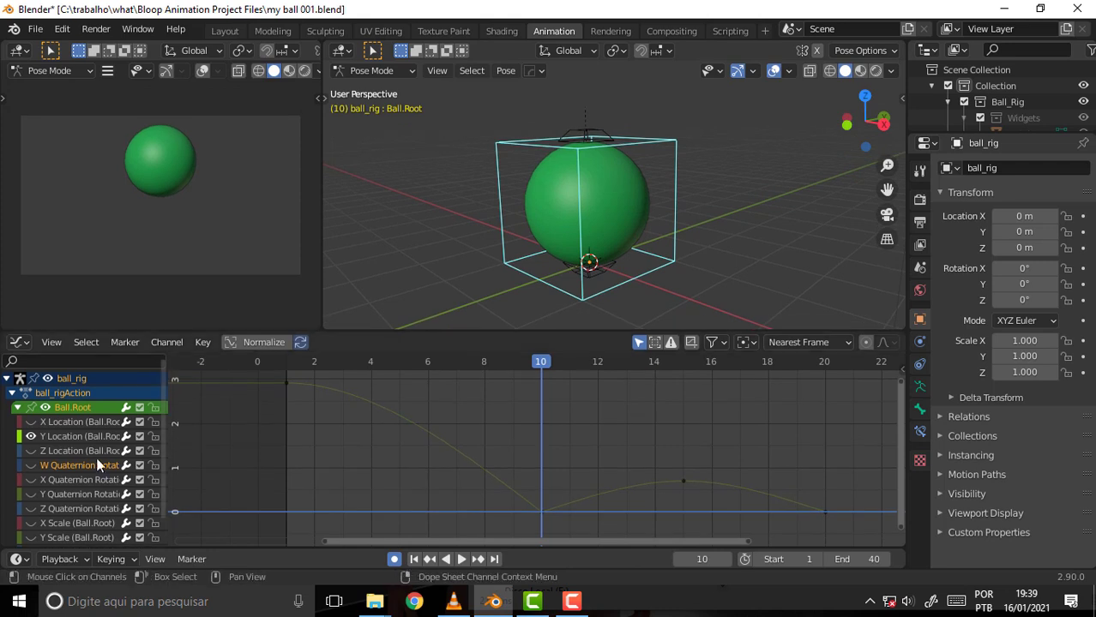
click(69, 452)
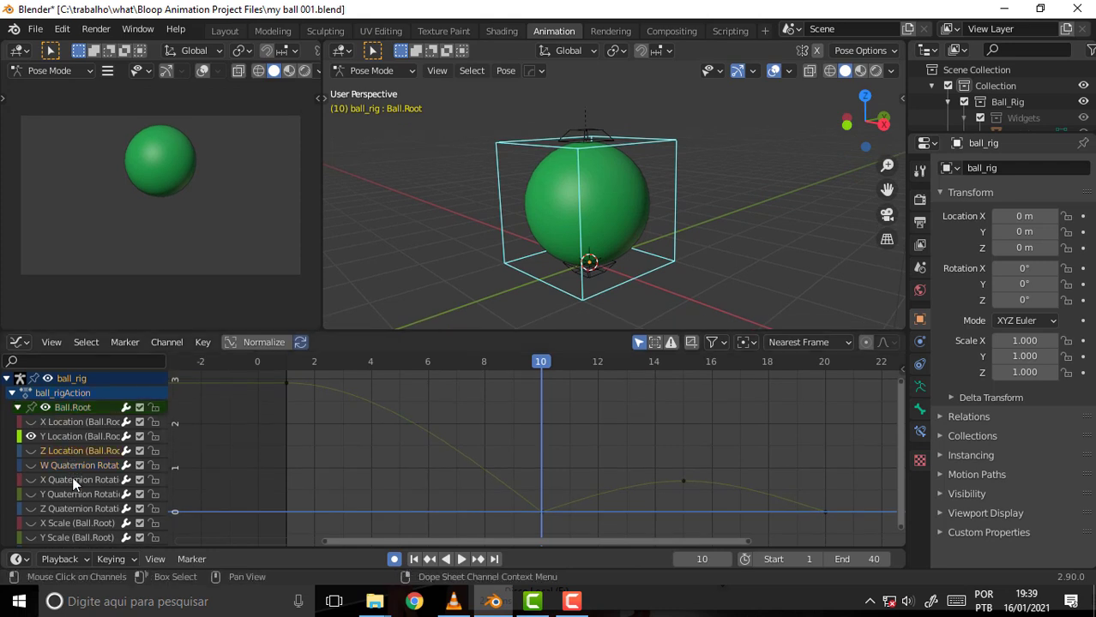
click(67, 436)
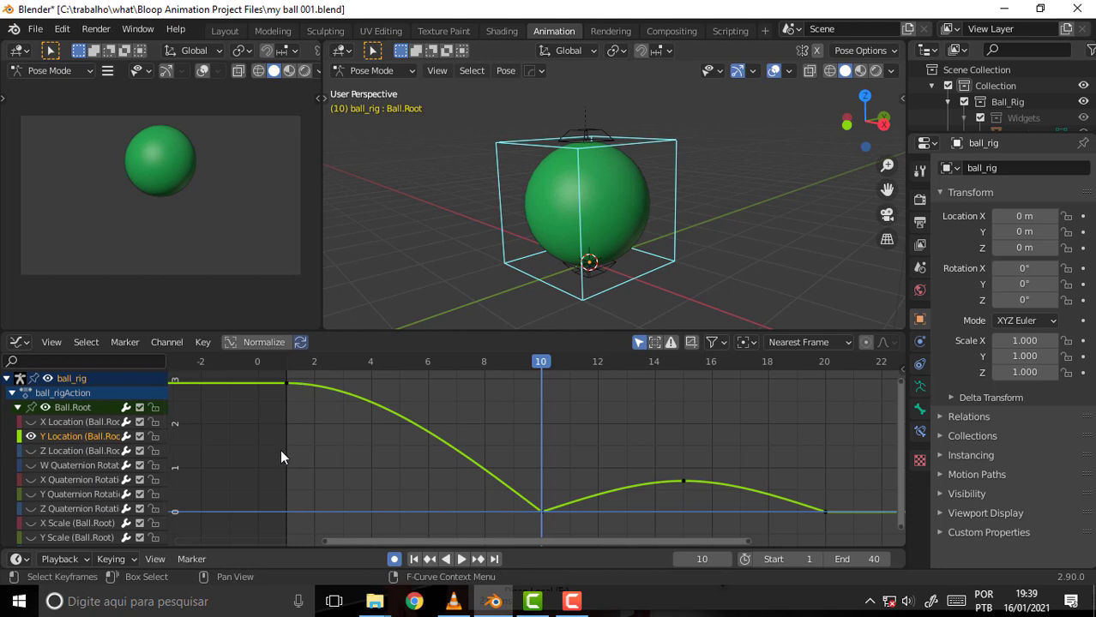
key(h)
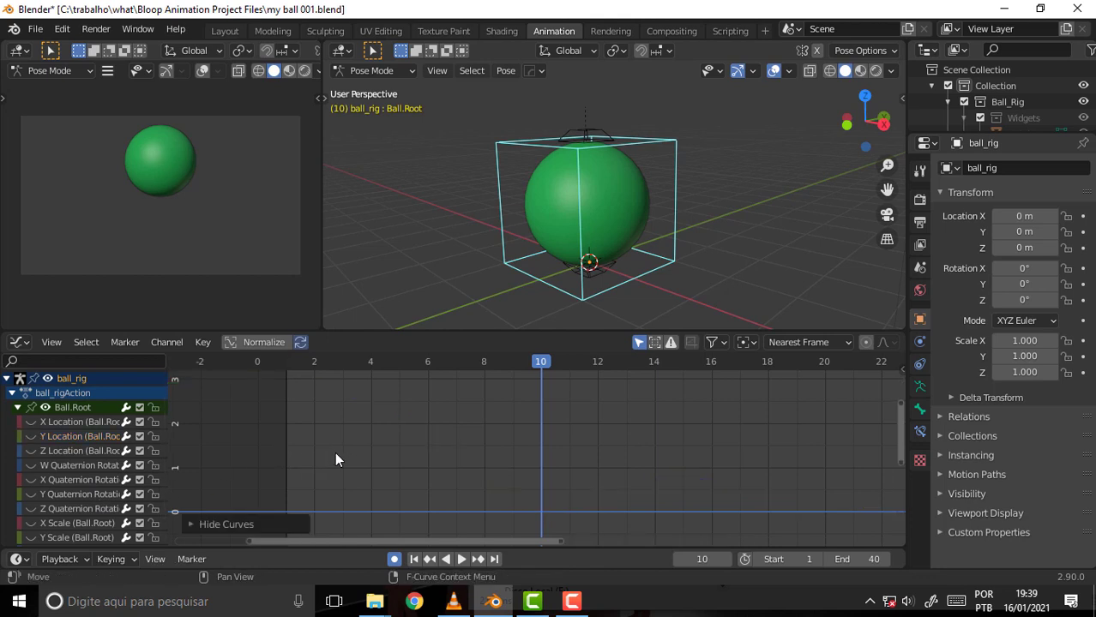
click(80, 435)
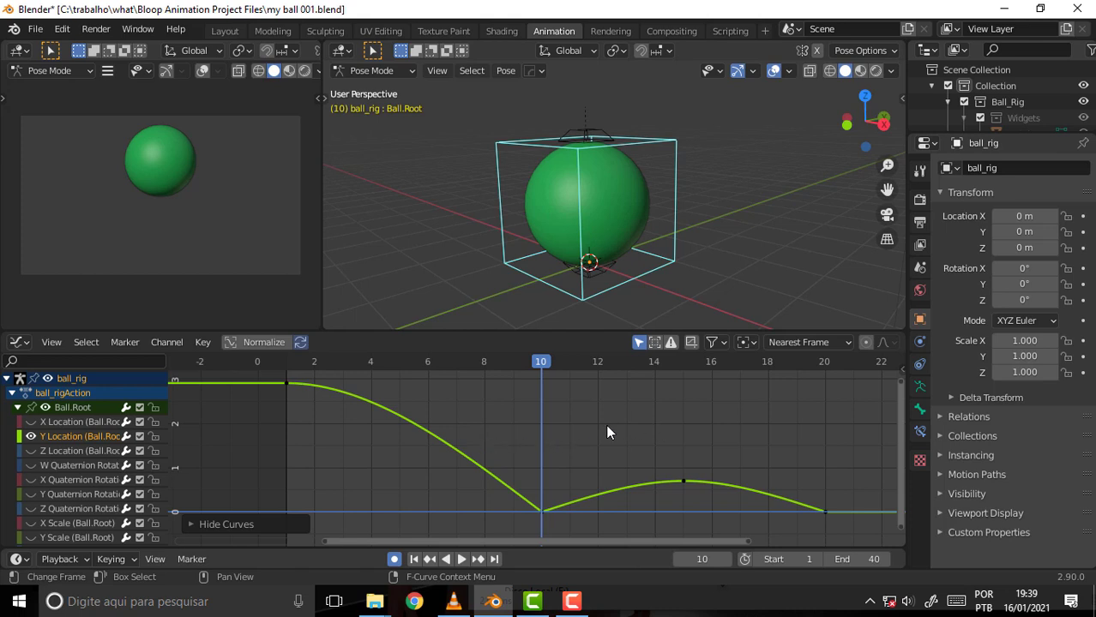
key(a)
key(s)
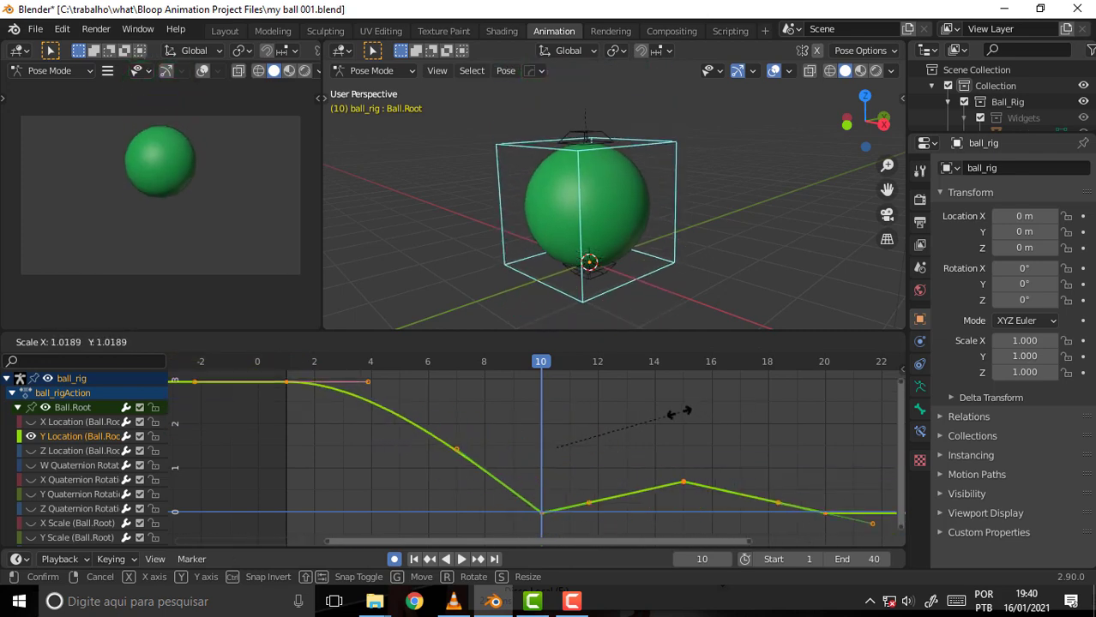
key(r)
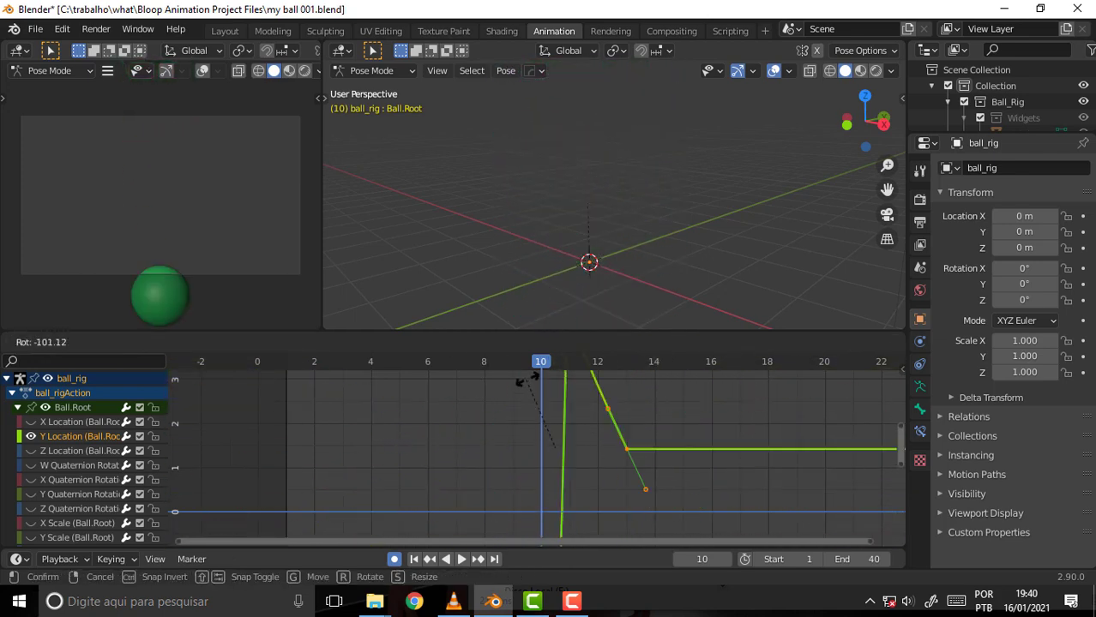
click(611, 442)
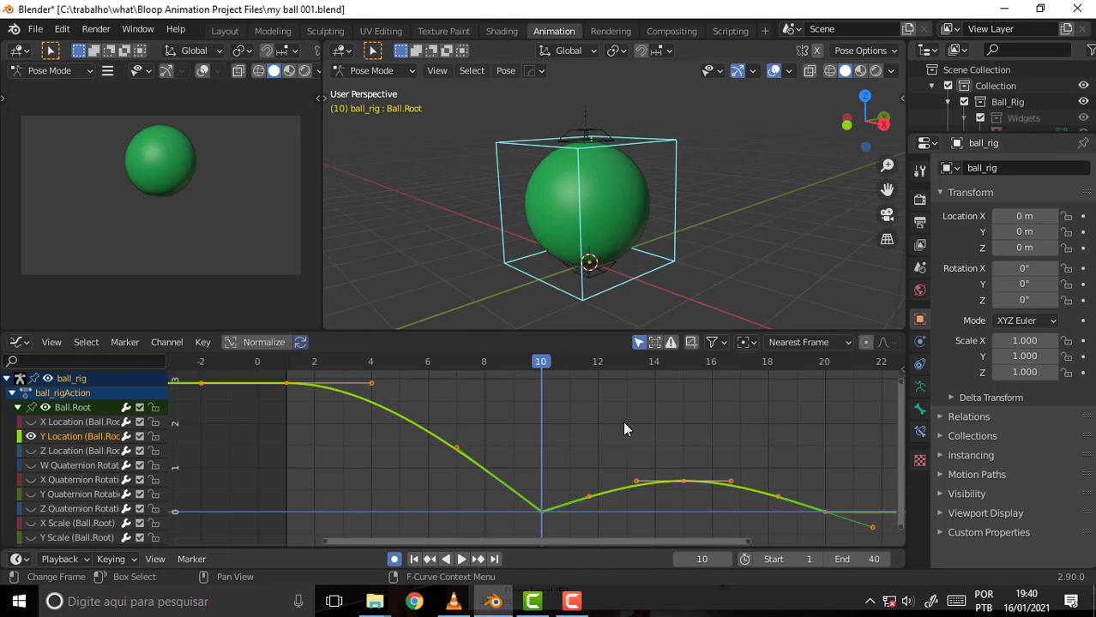
click(623, 421)
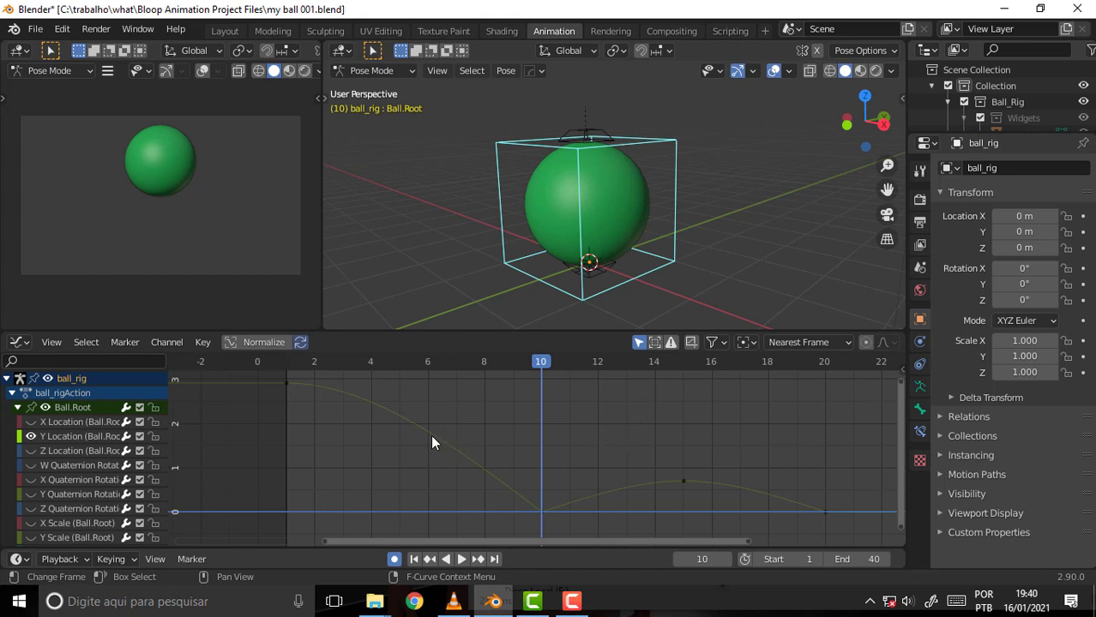
Step: Set all Y Location keyframes to Auto Clamped handles
click(91, 436)
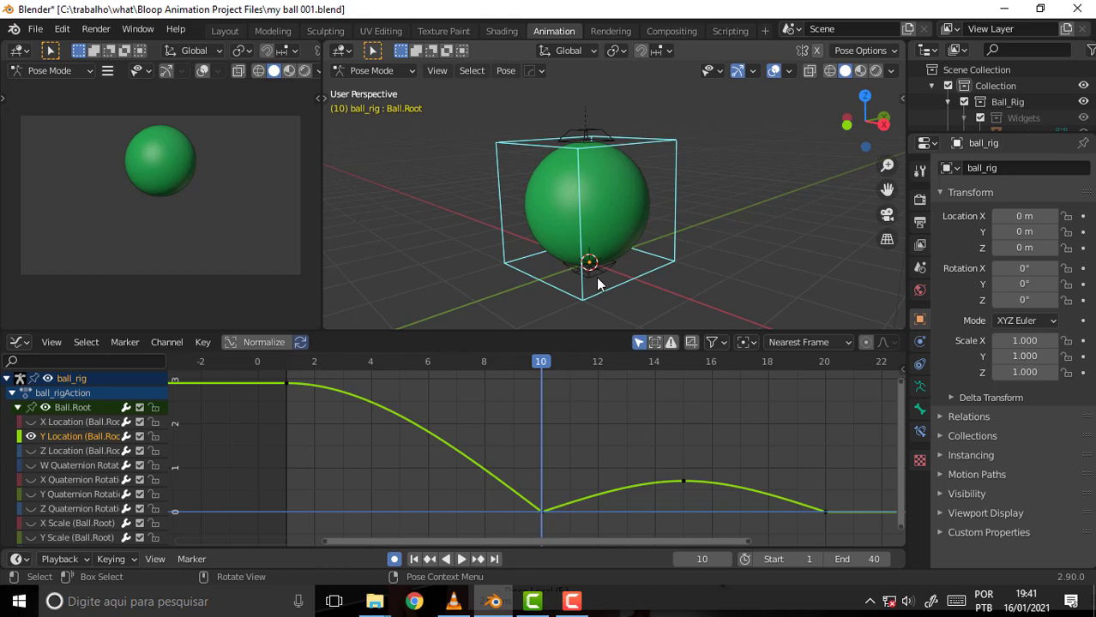
key(v)
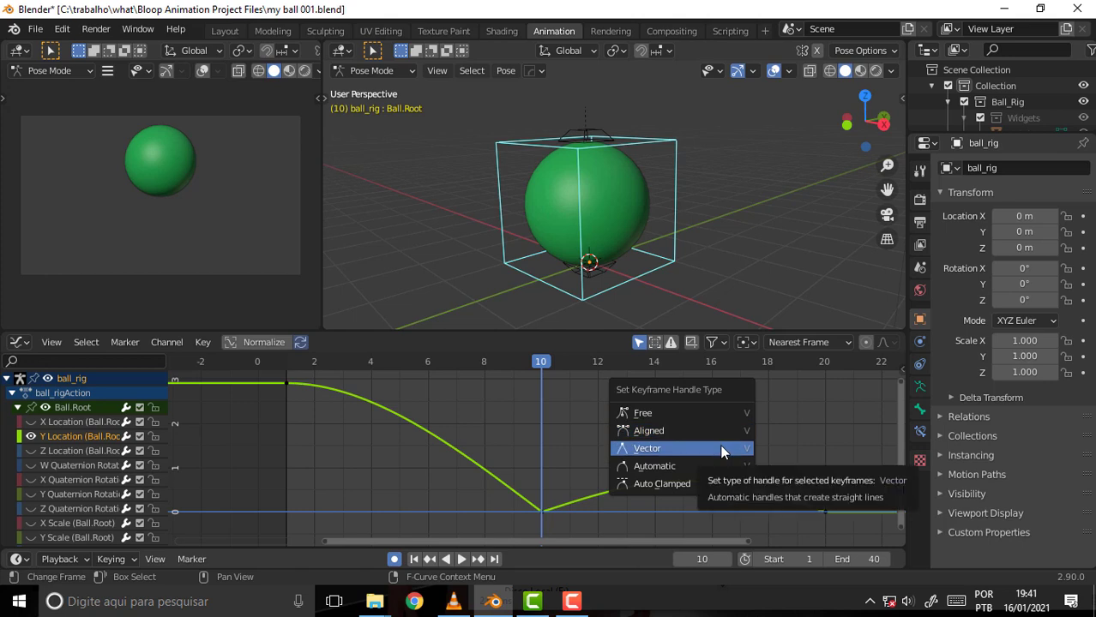
click(721, 483)
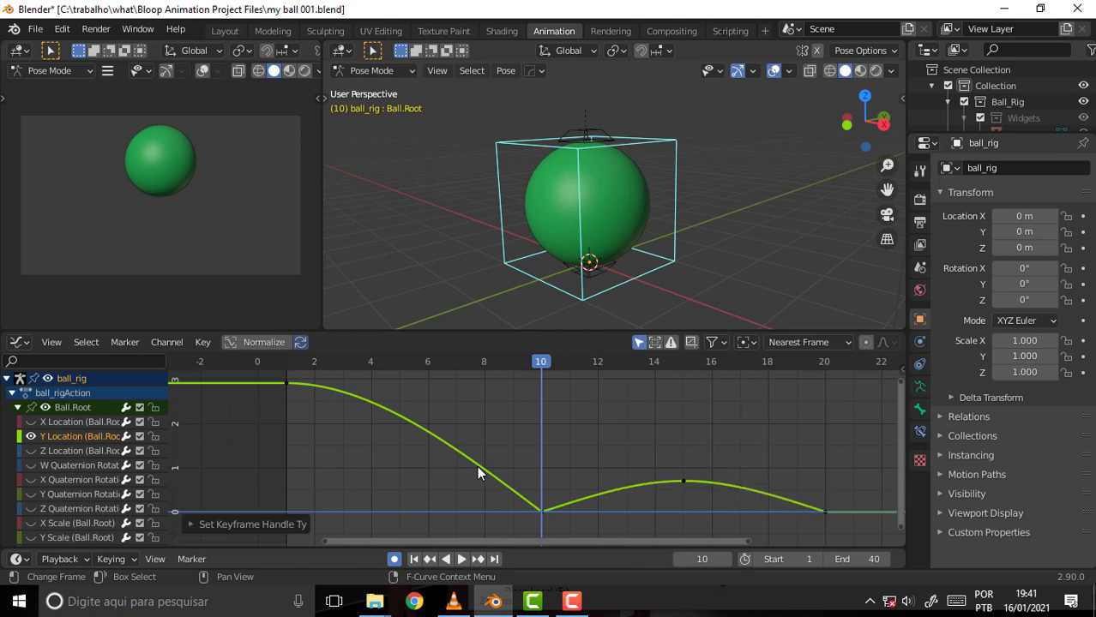
key(a)
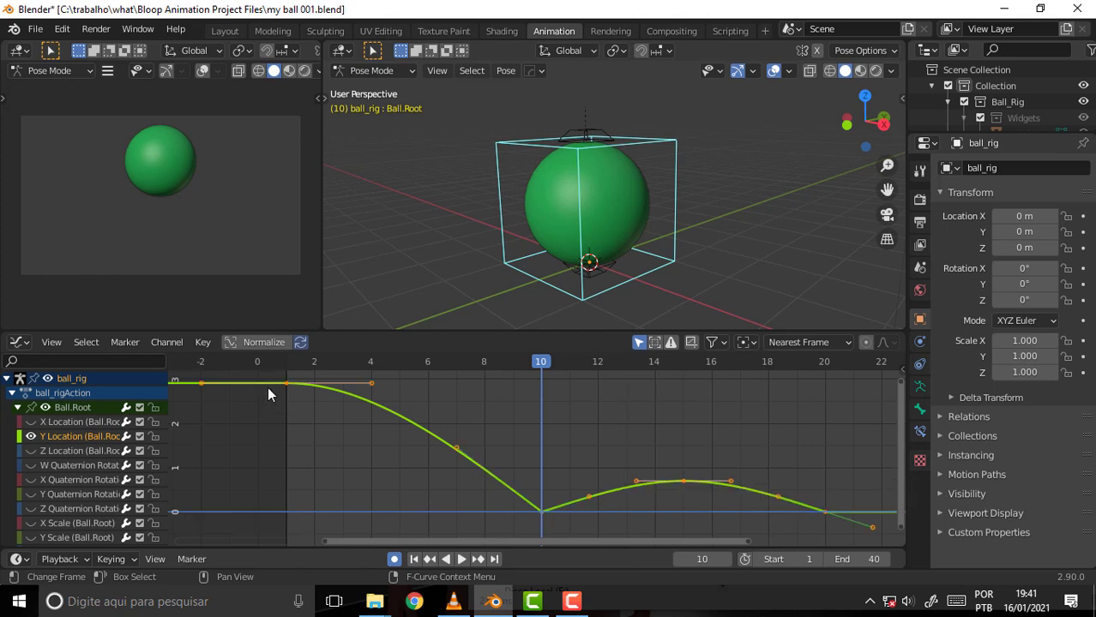
key(v)
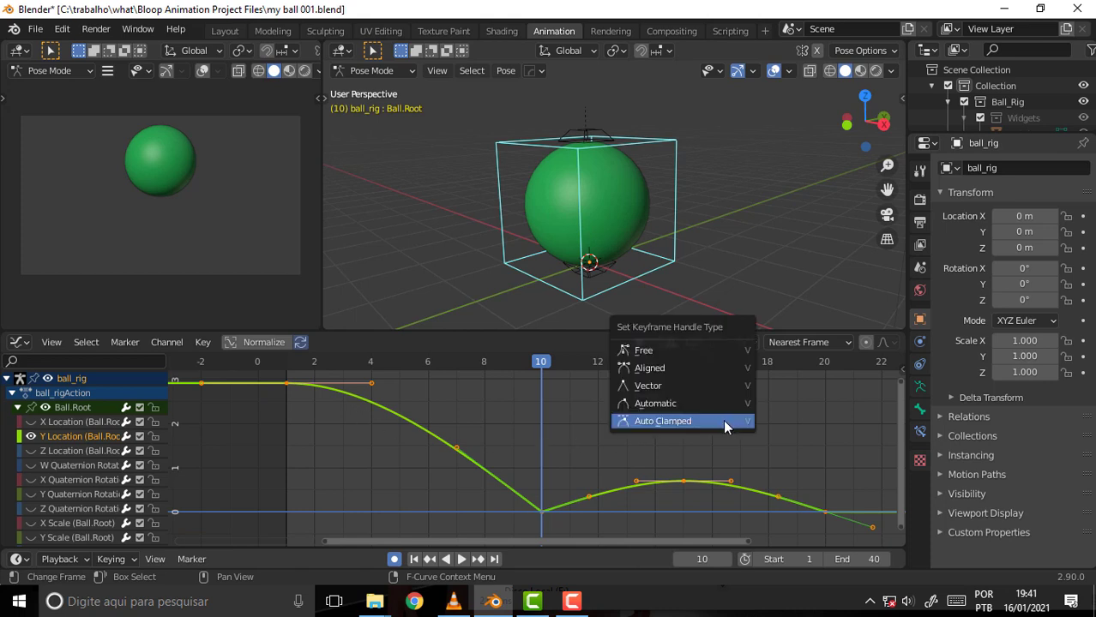
click(723, 421)
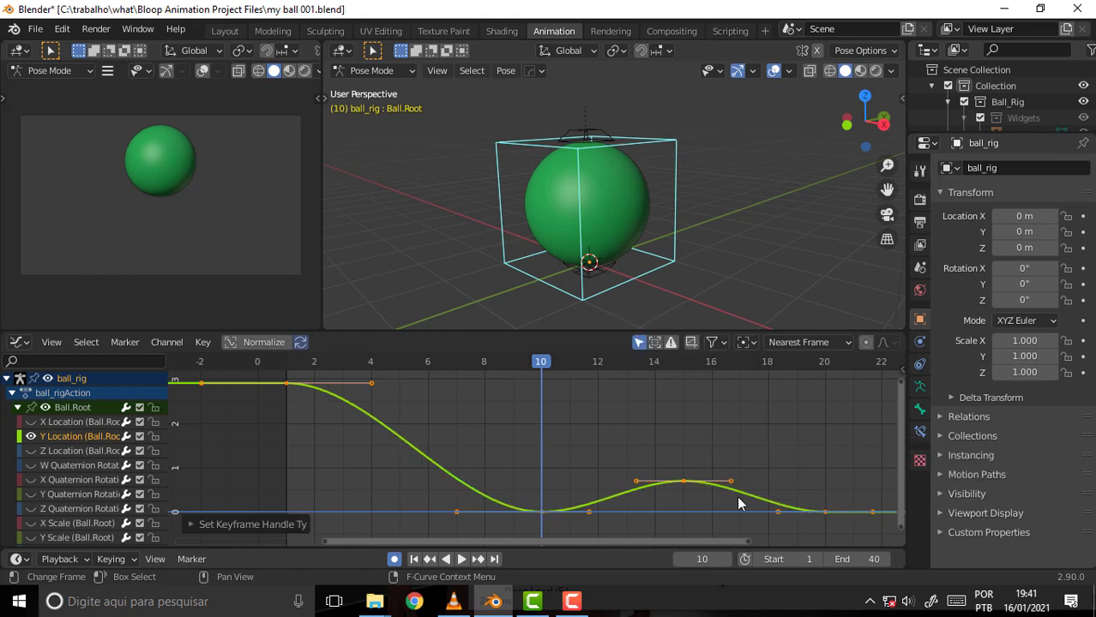
Step: Play the bounce from the start and stop playback
key(shift+Left)
key(space)
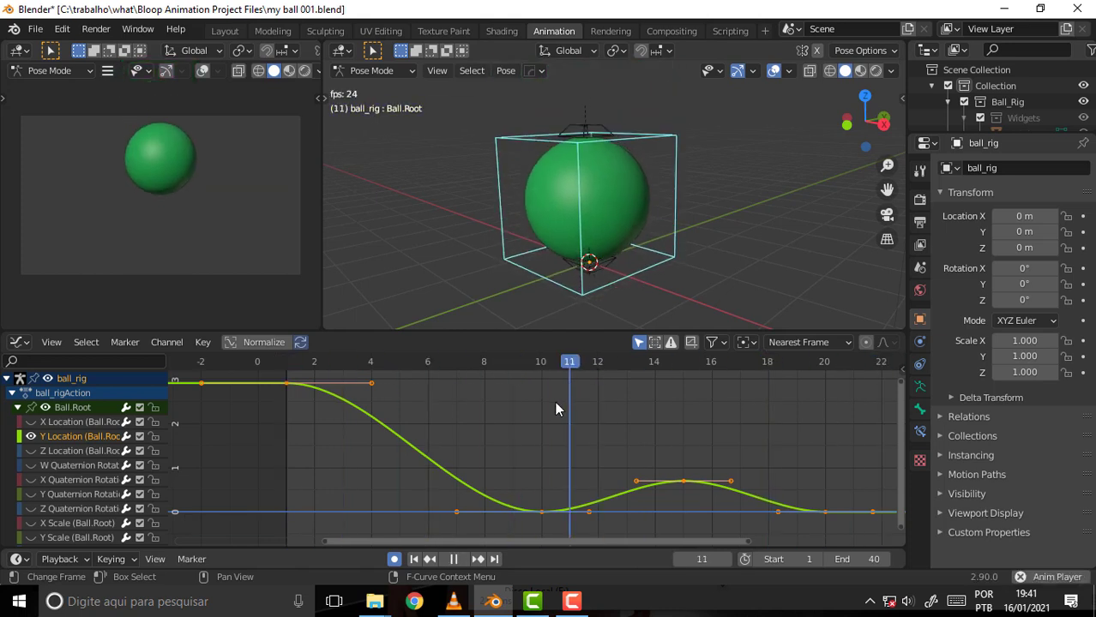
key(space)
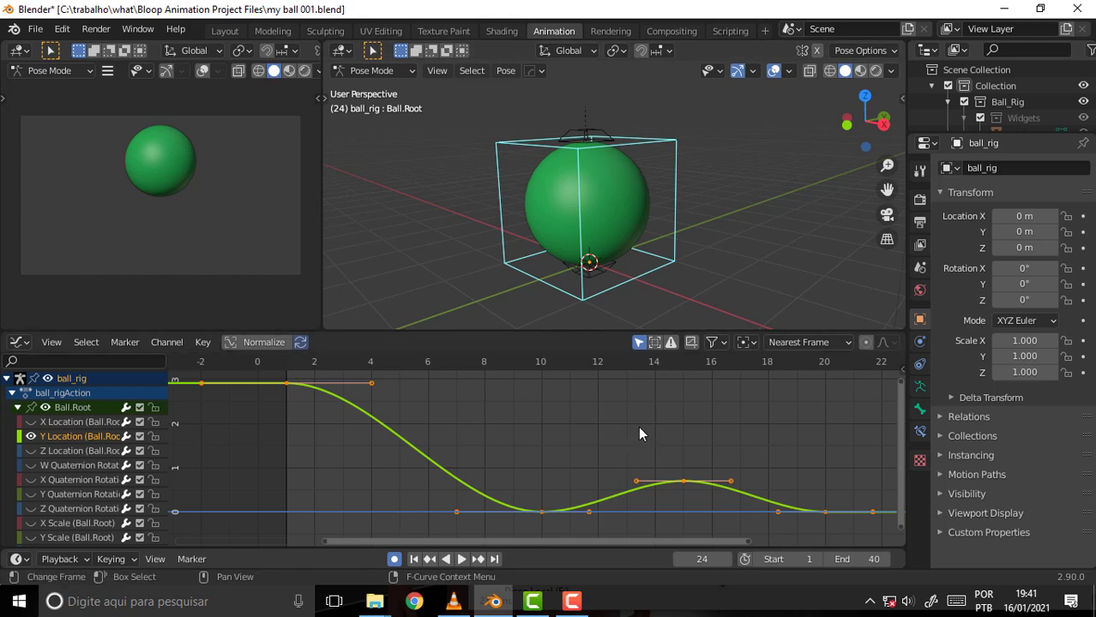
Step: Cycle the keyframes through Vector, Free, Aligned and Auto Clamped handles, ending on Vector
key(v)
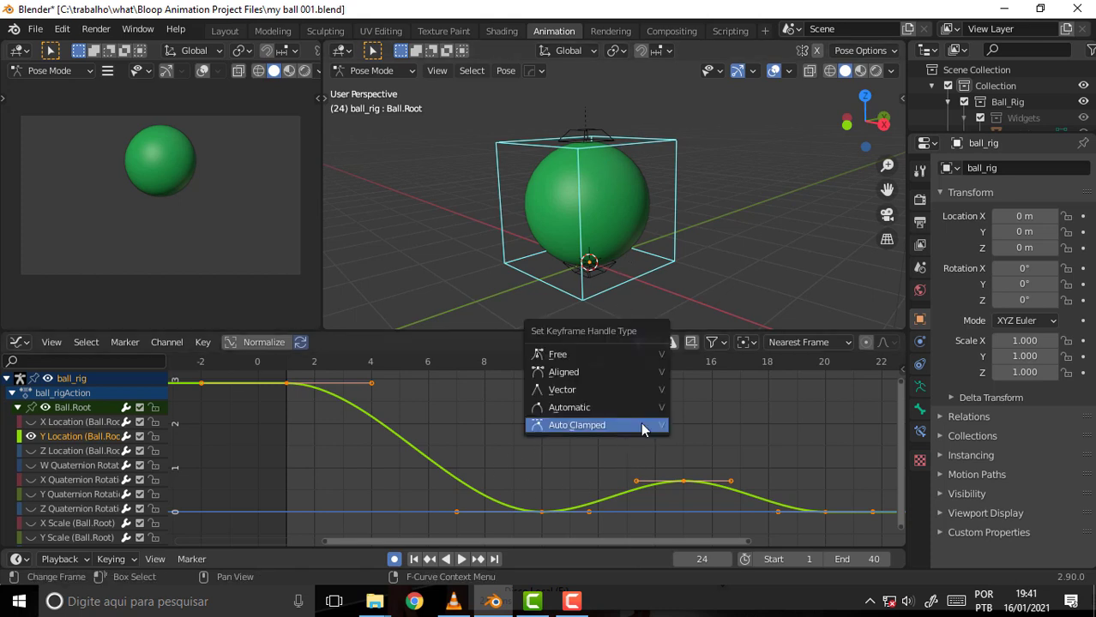
click(615, 390)
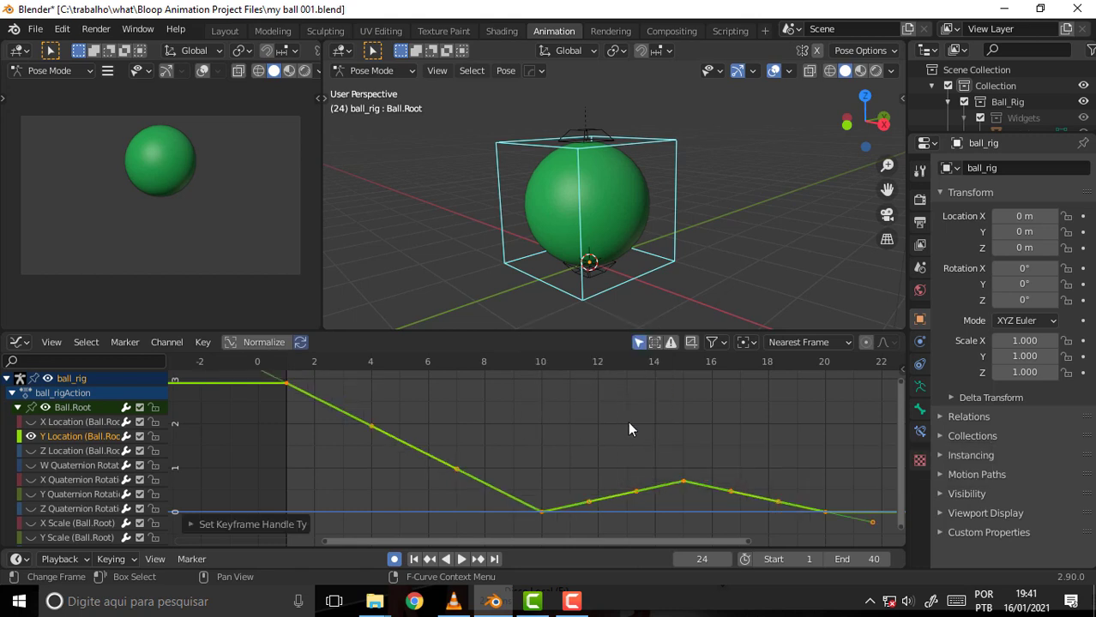
key(v)
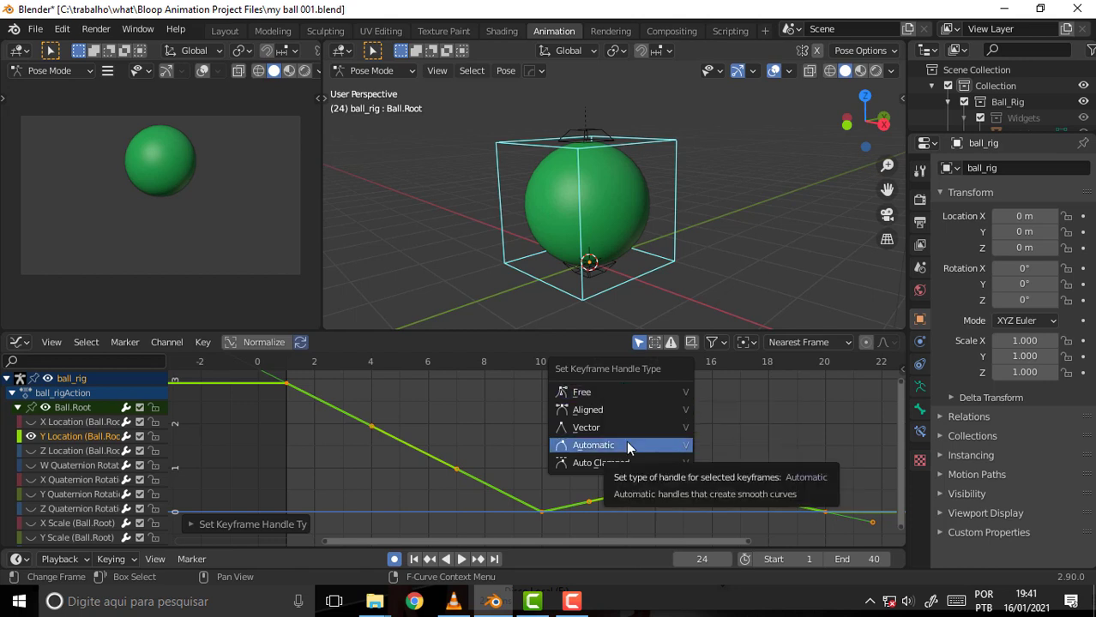
click(609, 391)
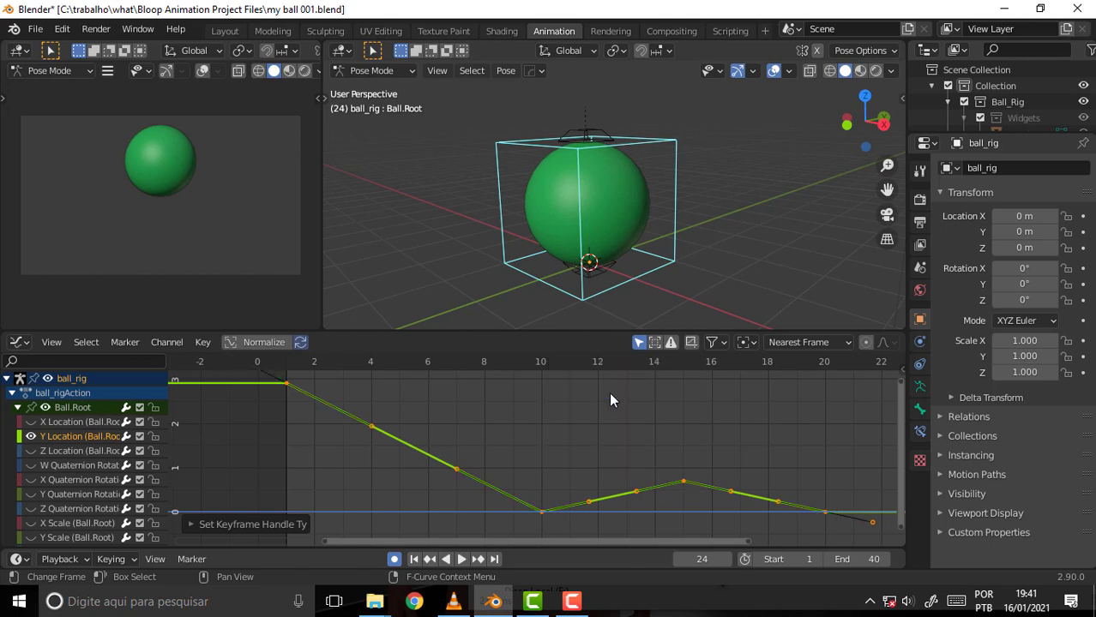
key(v)
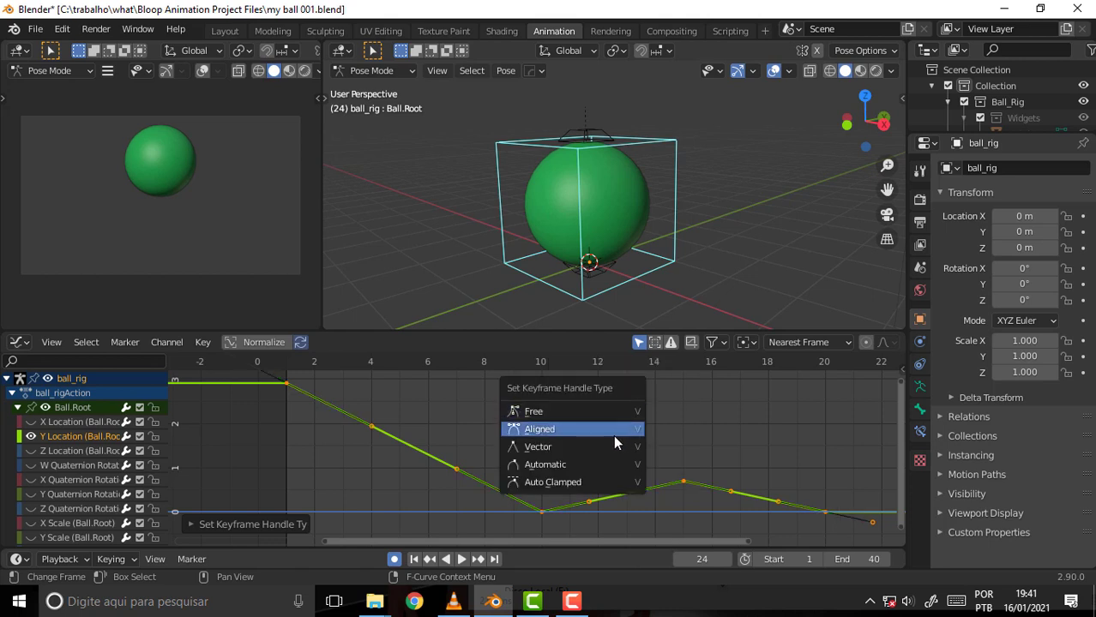
click(613, 433)
key(v)
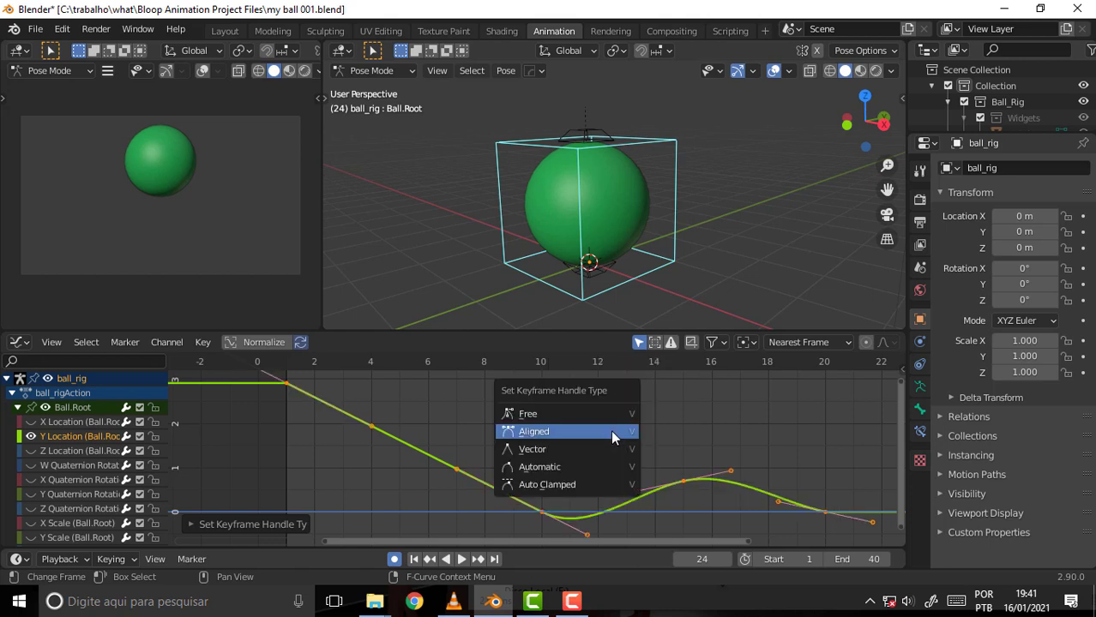
click(602, 485)
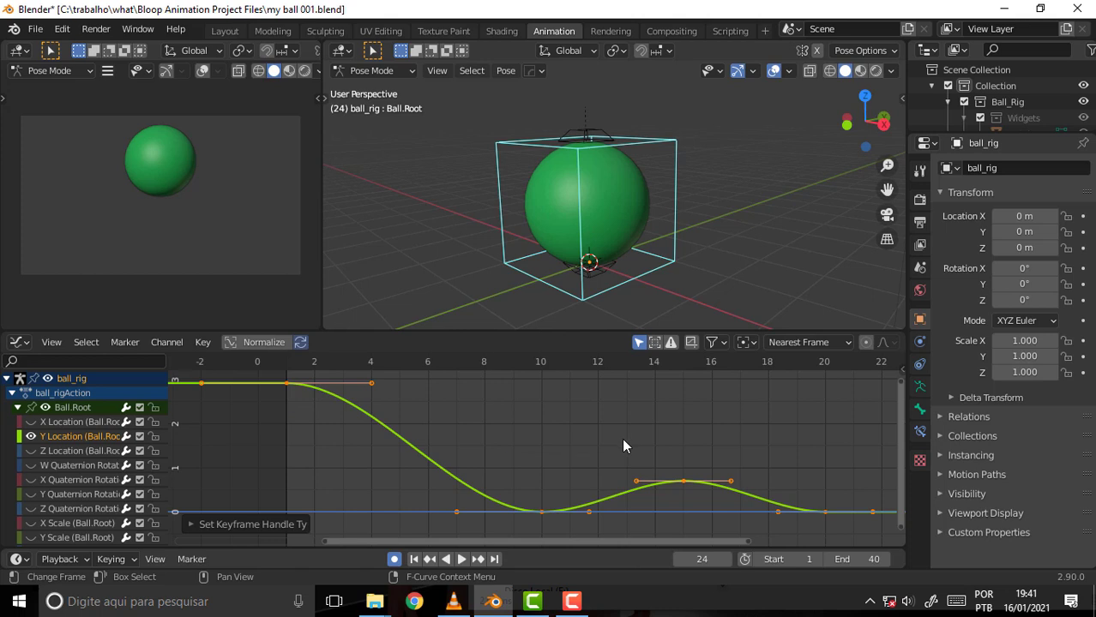
key(v)
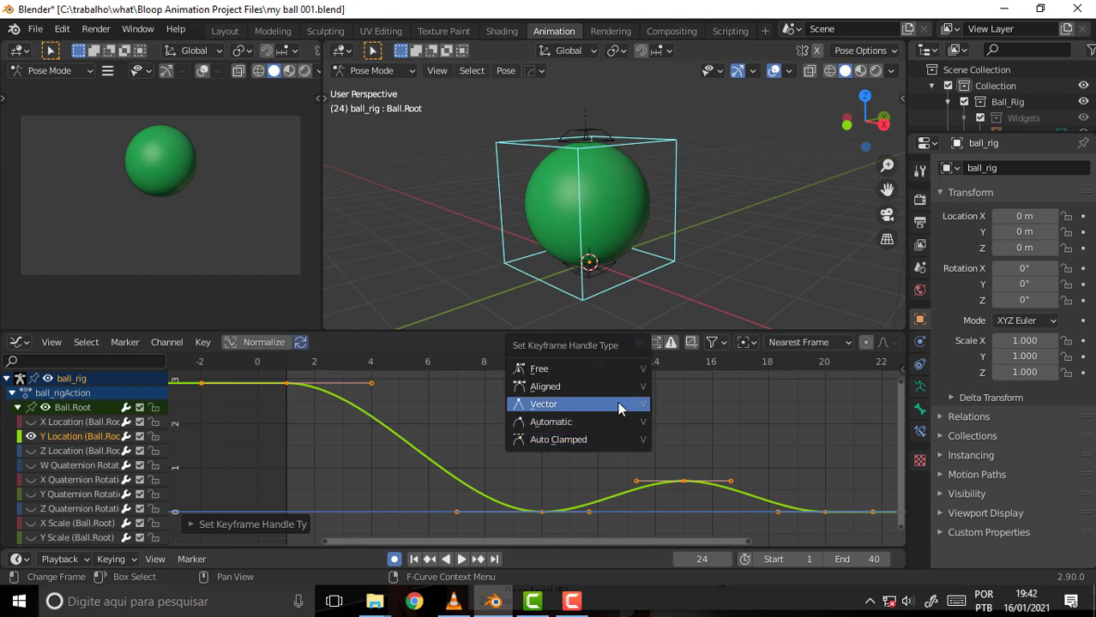
click(618, 403)
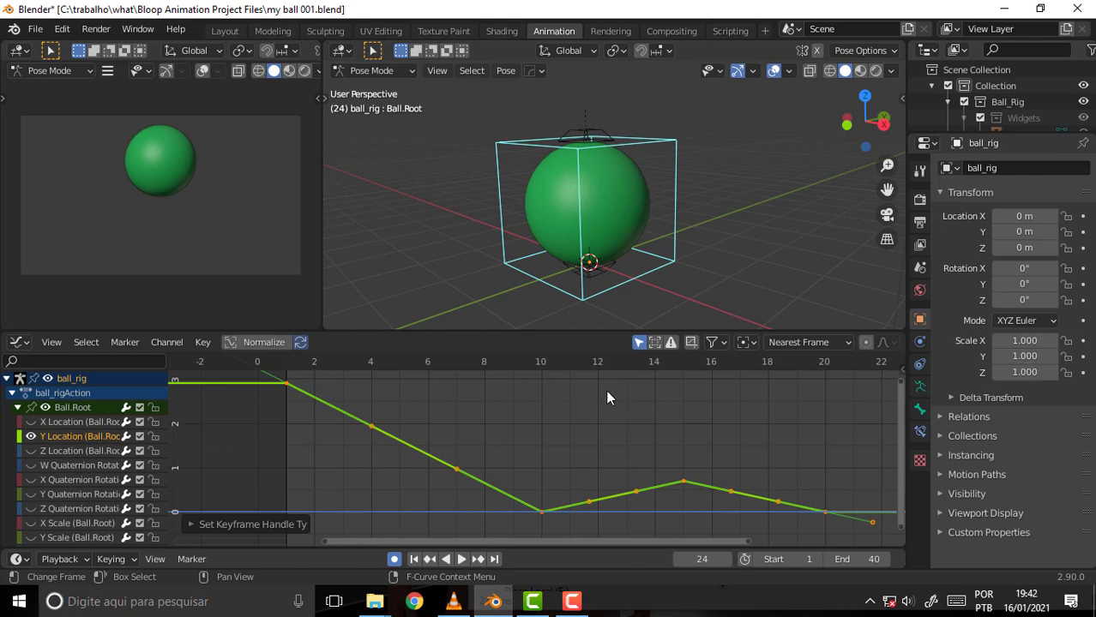
Step: Play the bounce, then undo three handle-type changes to restore the smooth curve
key(space)
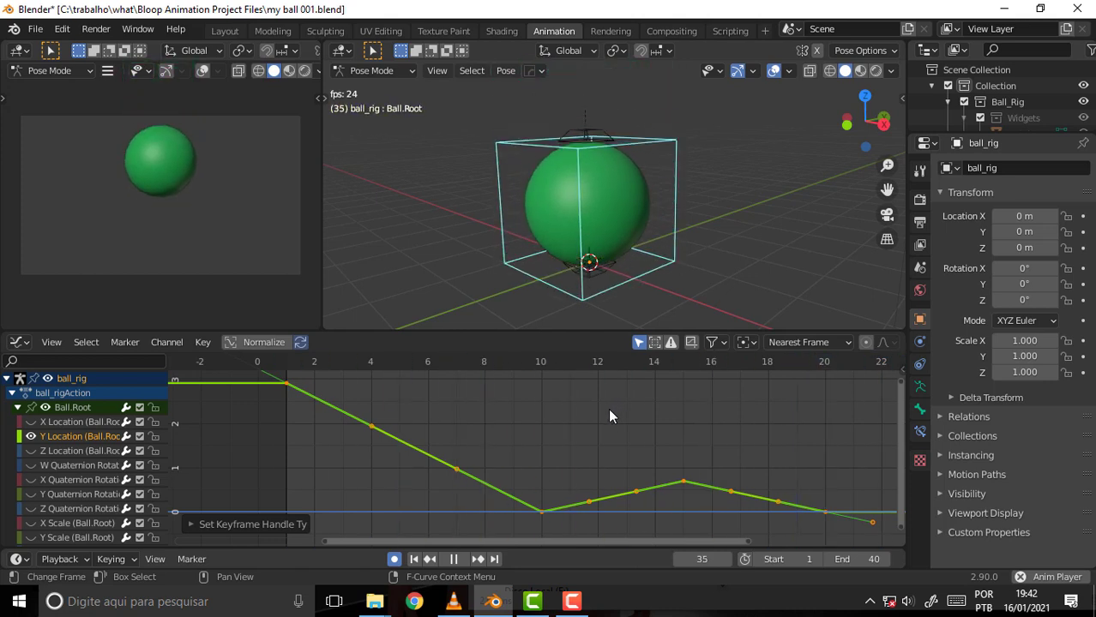
key(space)
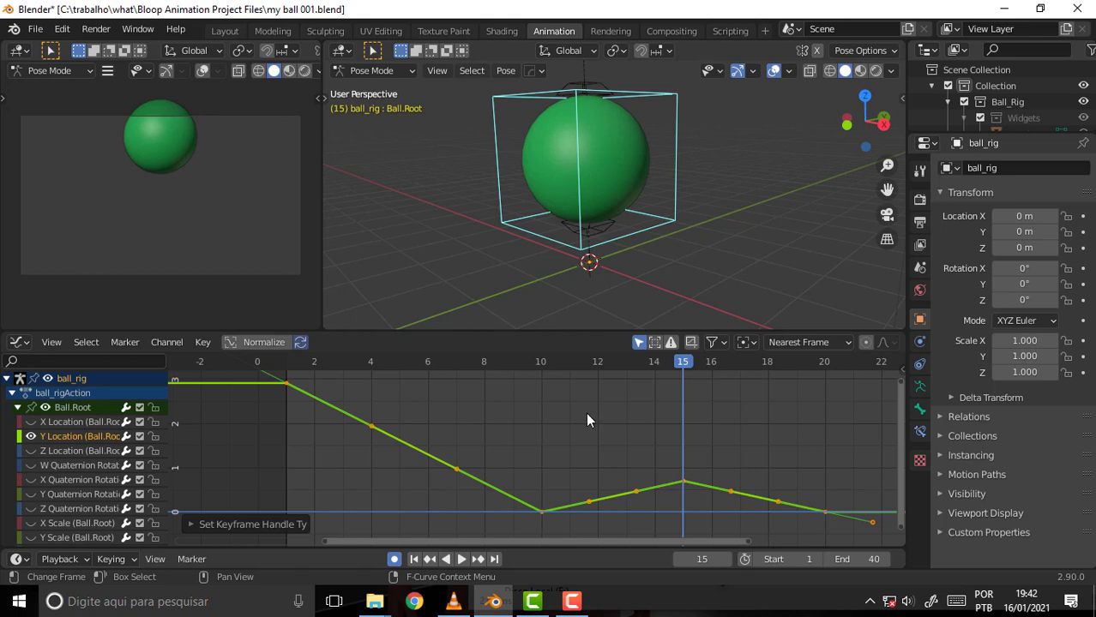
key(ctrl+z)
key(ctrl+z)
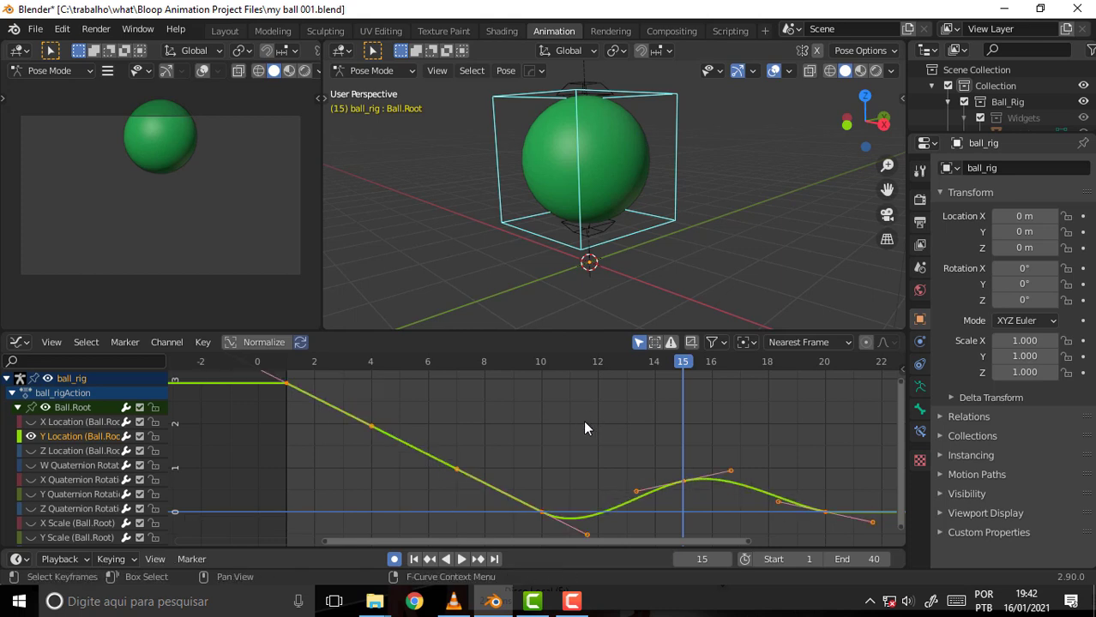
key(ctrl+z)
key(ctrl+z)
key(ctrl+z)
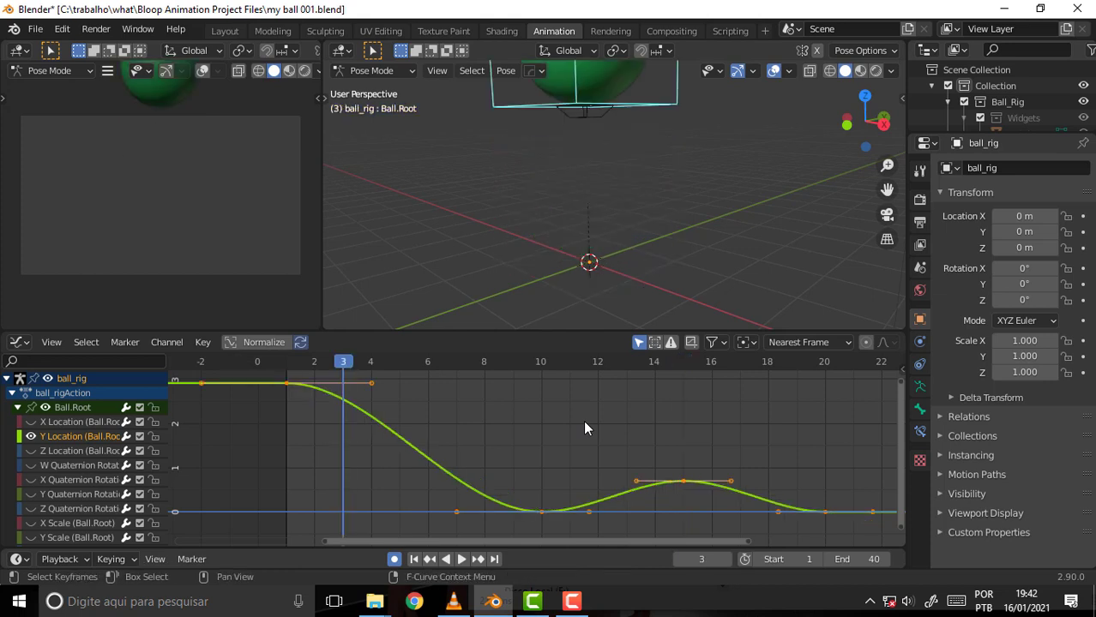
key(ctrl+z)
key(ctrl+z)
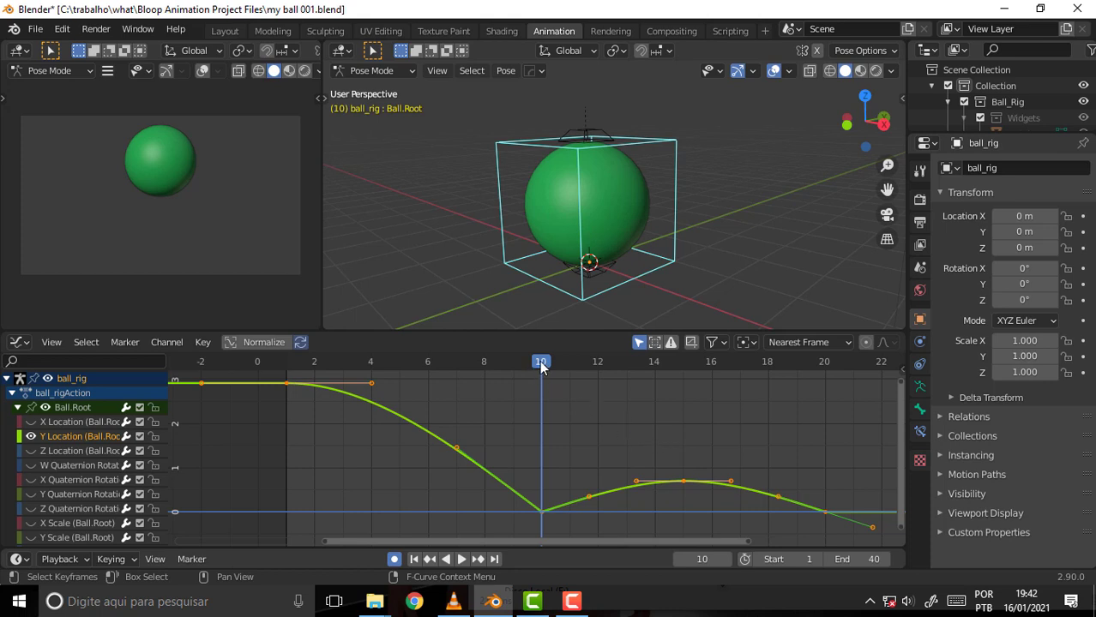
Step: Replay the bounce and step through frames 6 to 14 around the landing
key(space)
key(Escape)
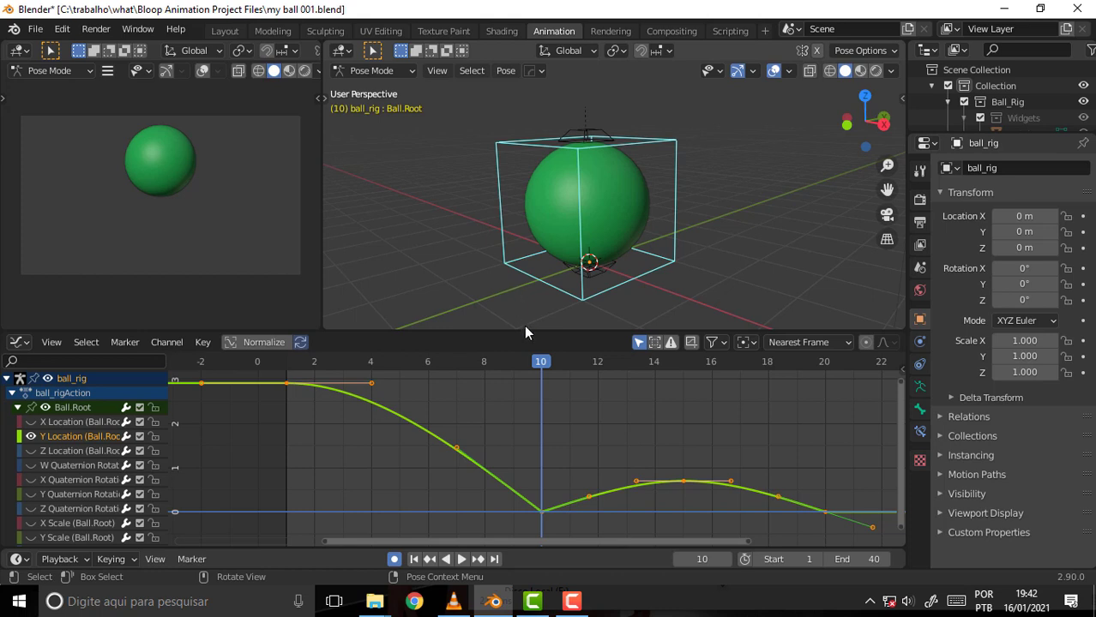
key(space)
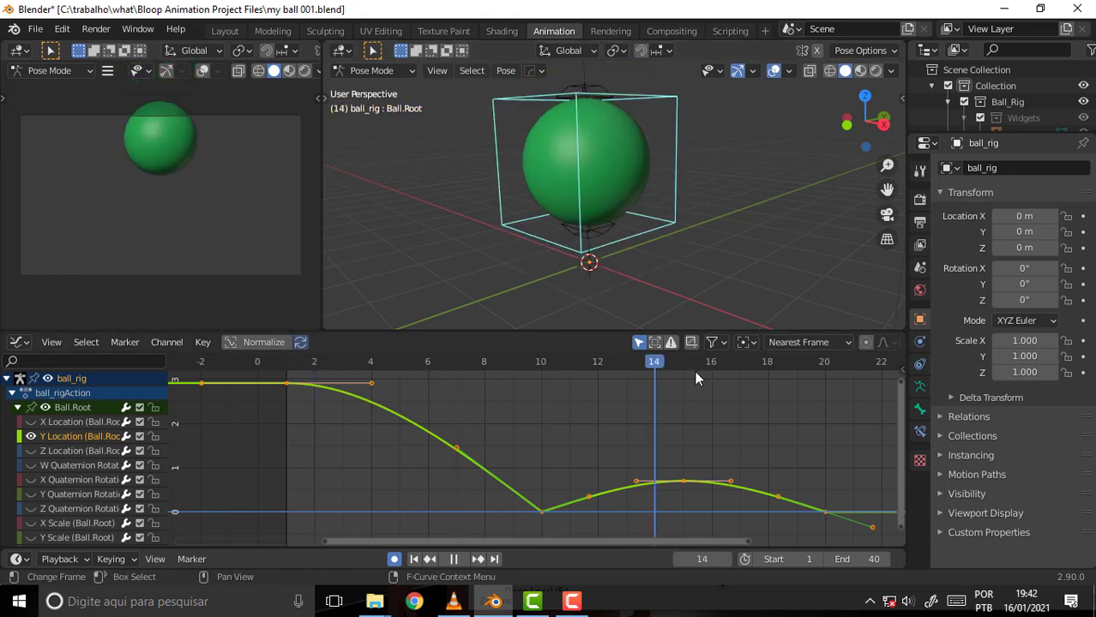
drag(697, 378, 541, 415)
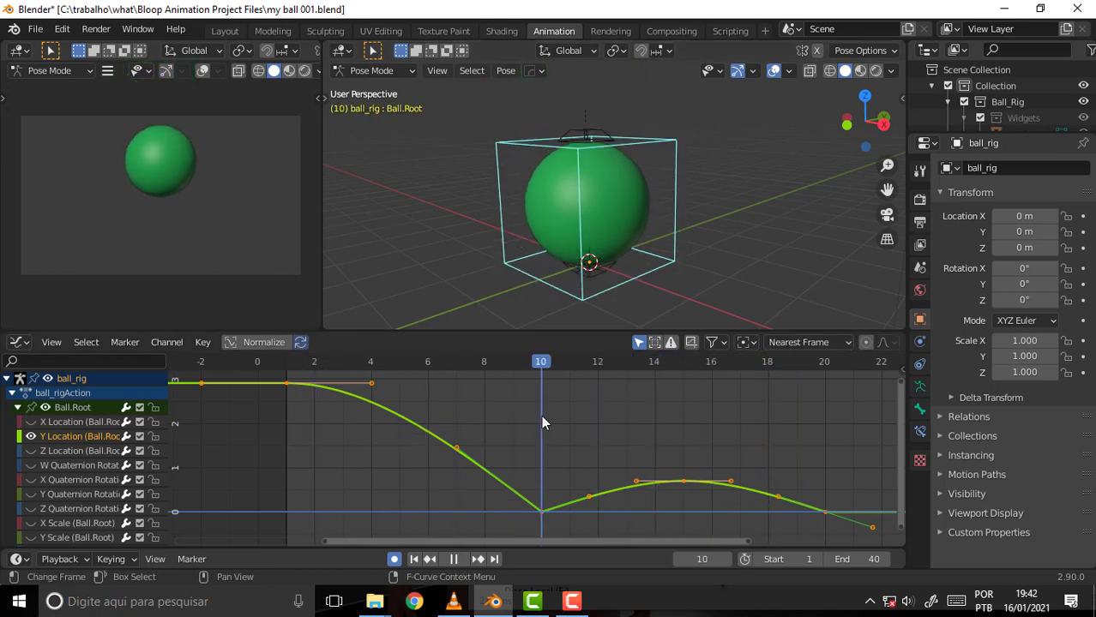
Step: Stop playback and deselect all keyframes and curves in the graph
key(space)
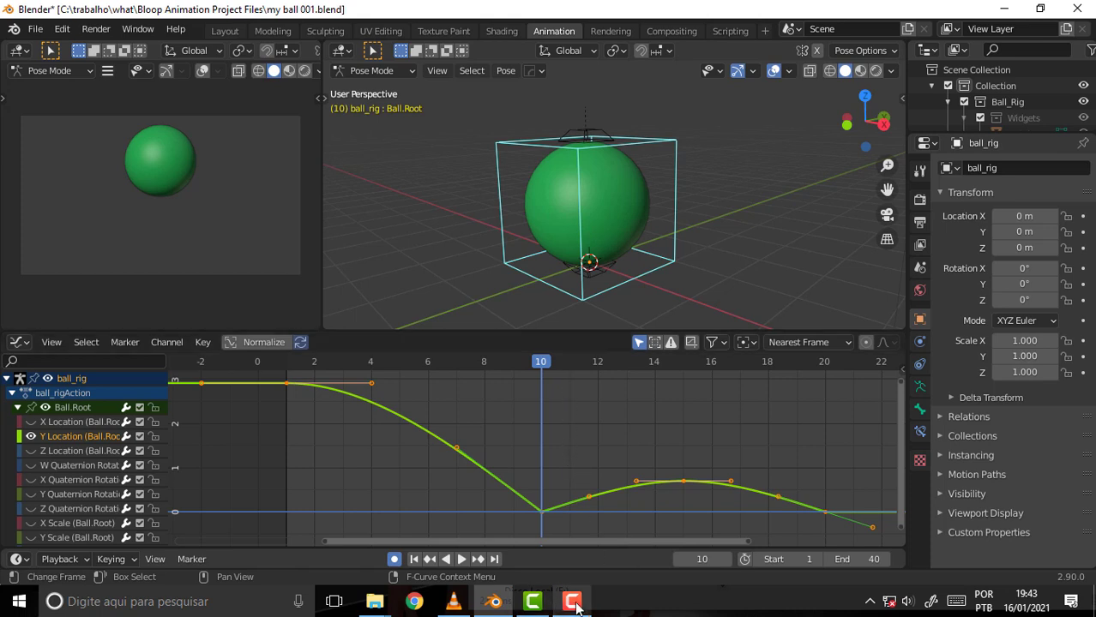
click(635, 439)
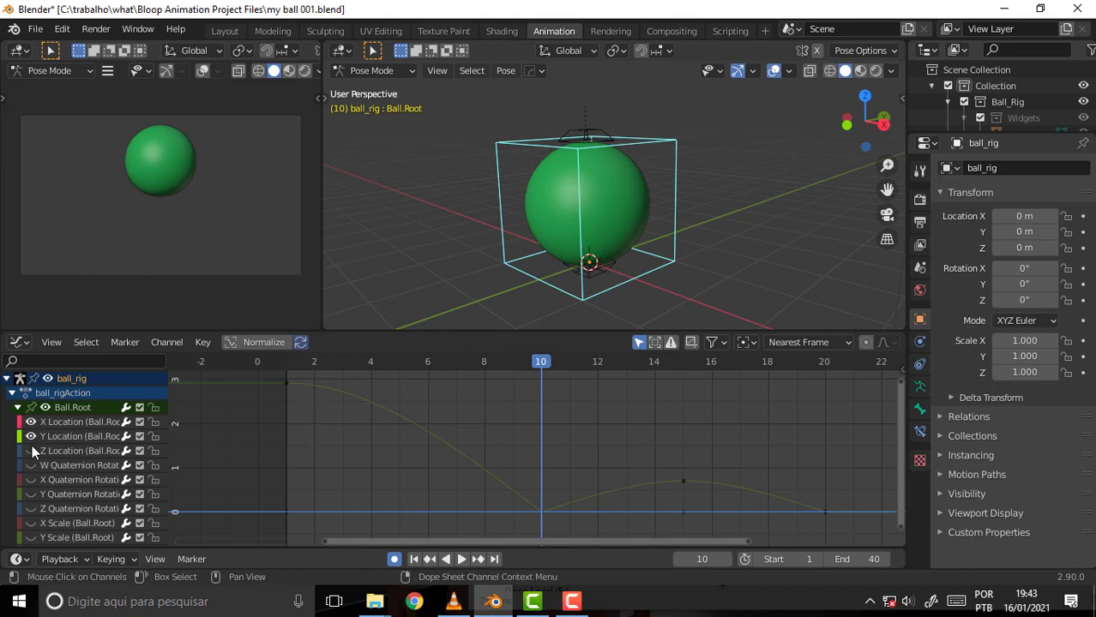
Step: Show the remaining transform channel curves and play the bounce once
drag(32, 447, 34, 542)
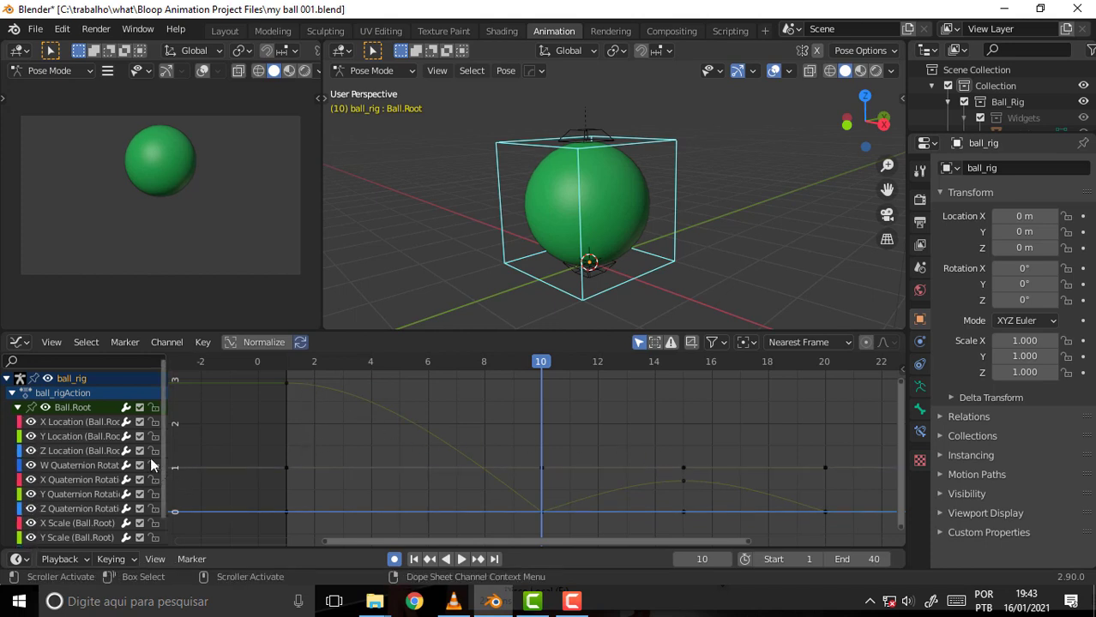
scroll(150, 459, down, 2)
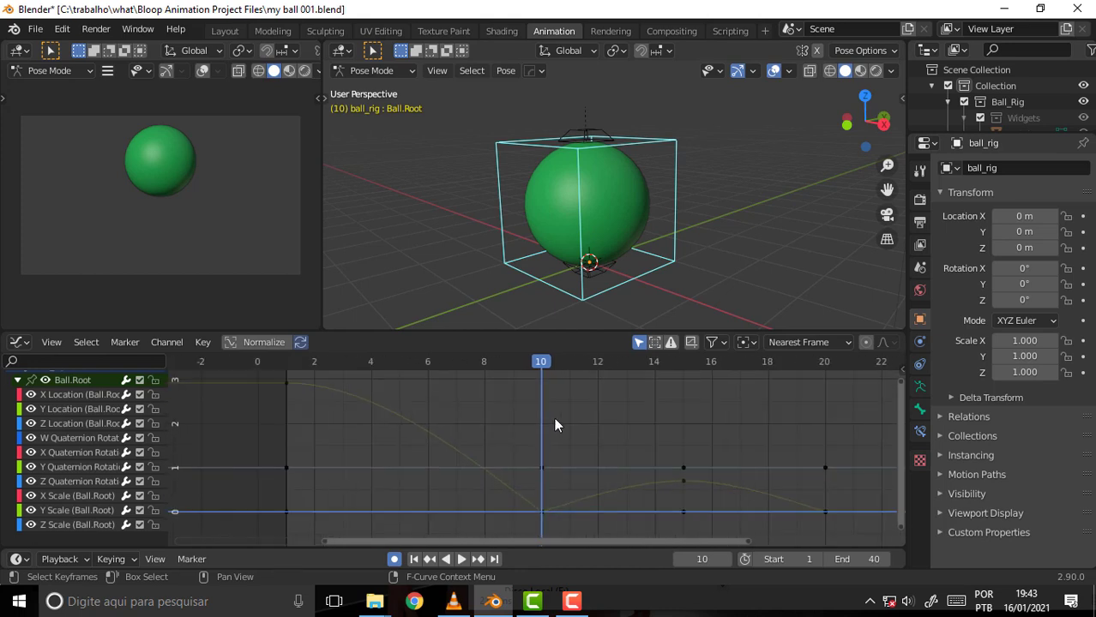
scroll(573, 409, down, 1)
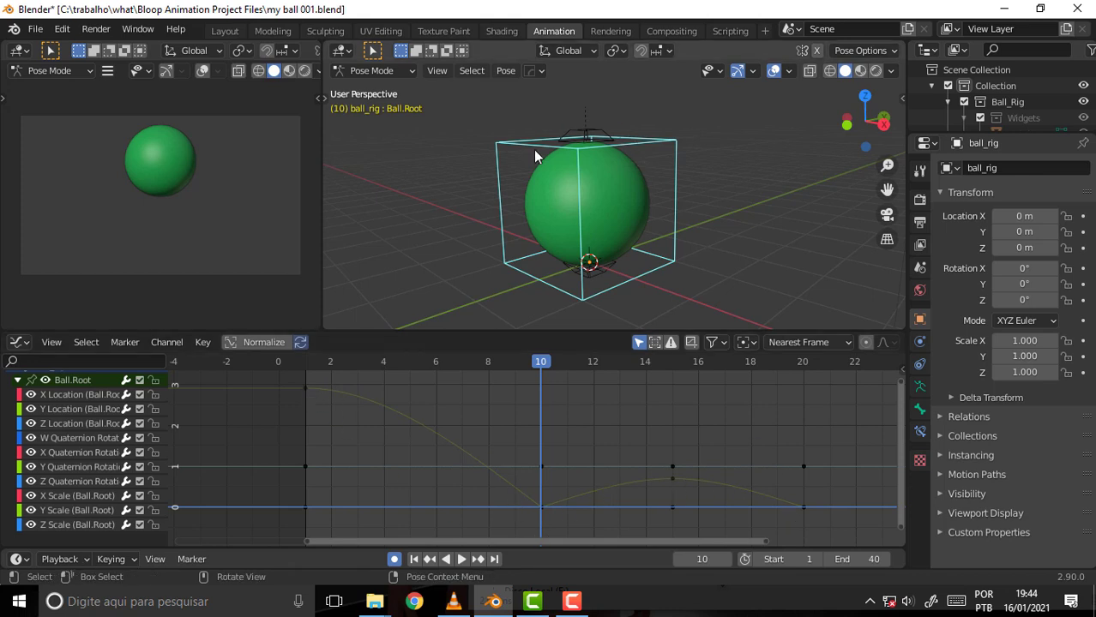
key(space)
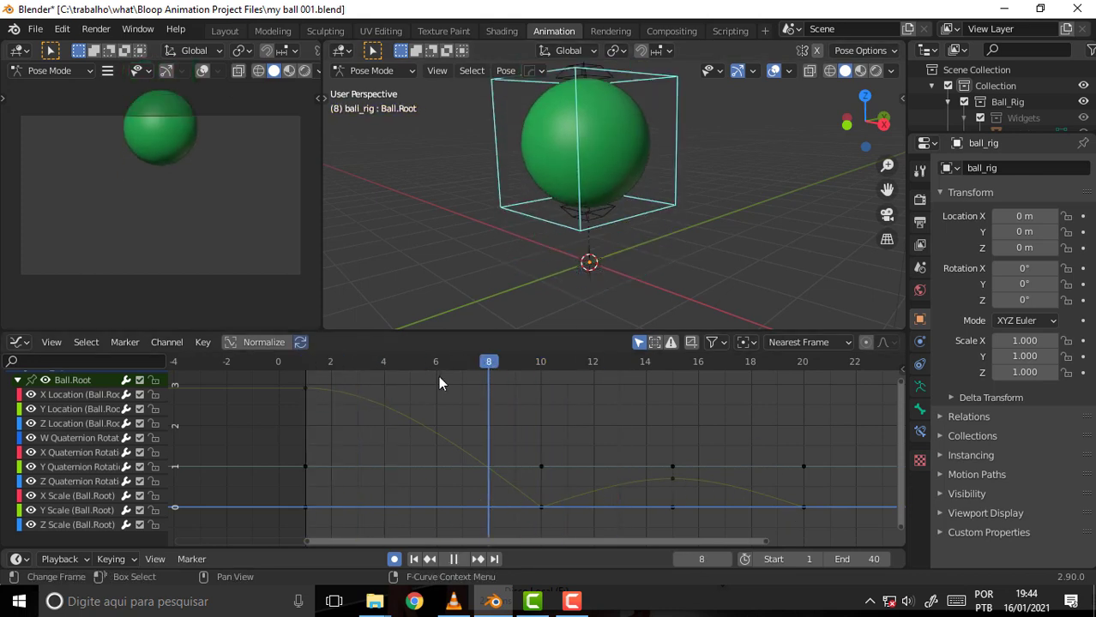
key(Escape)
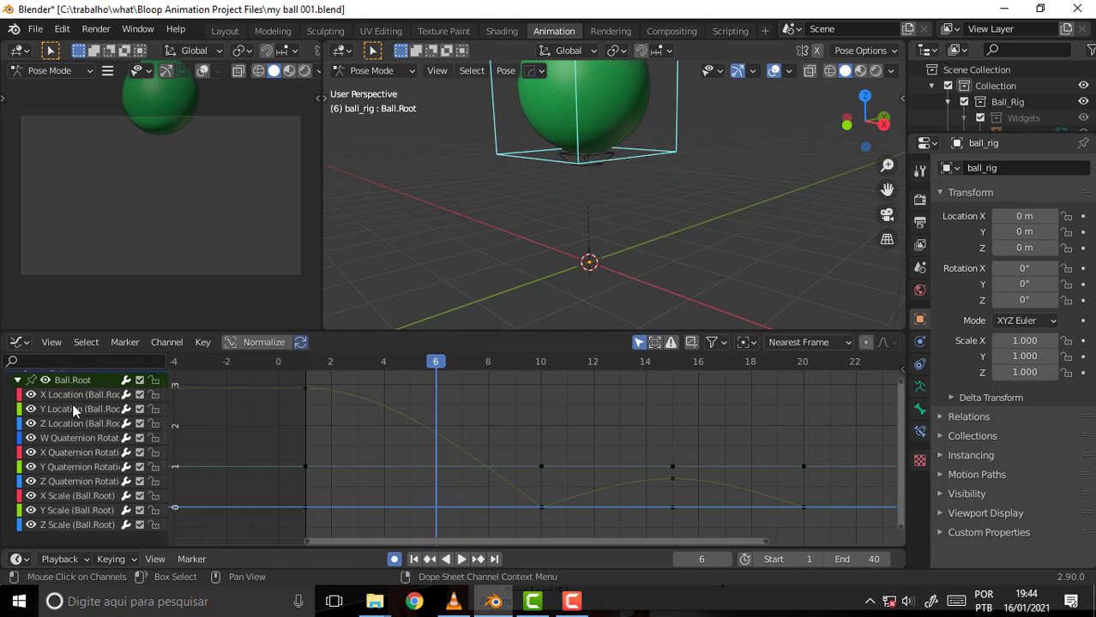
Step: Scrub to frame 9, then select the frame-1 keyframes on every Ball.Root channel
click(72, 408)
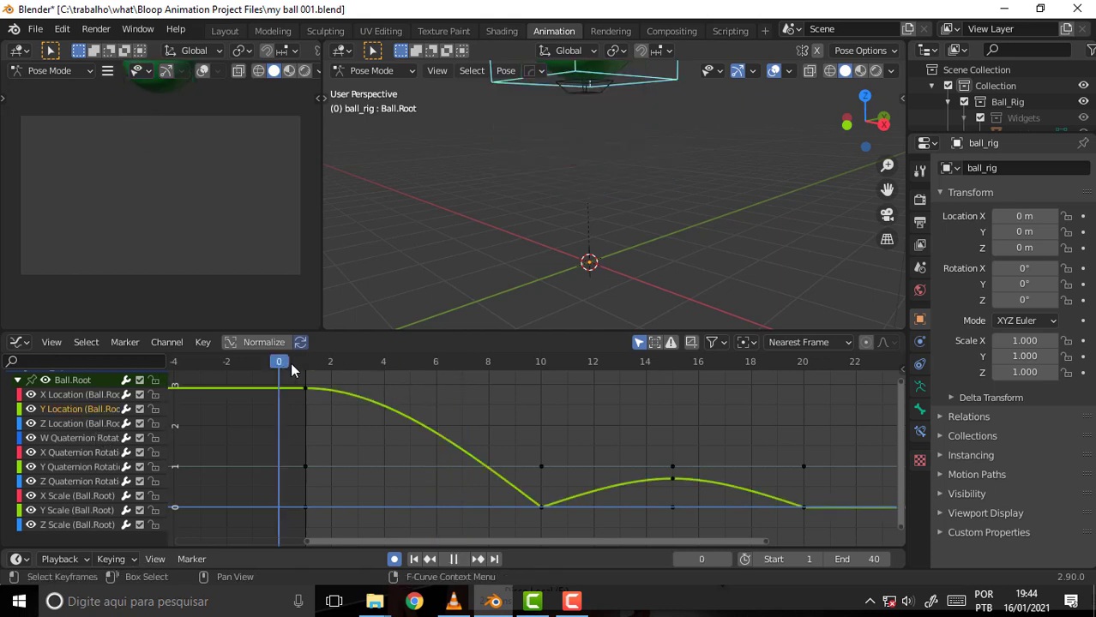
drag(437, 365, 514, 368)
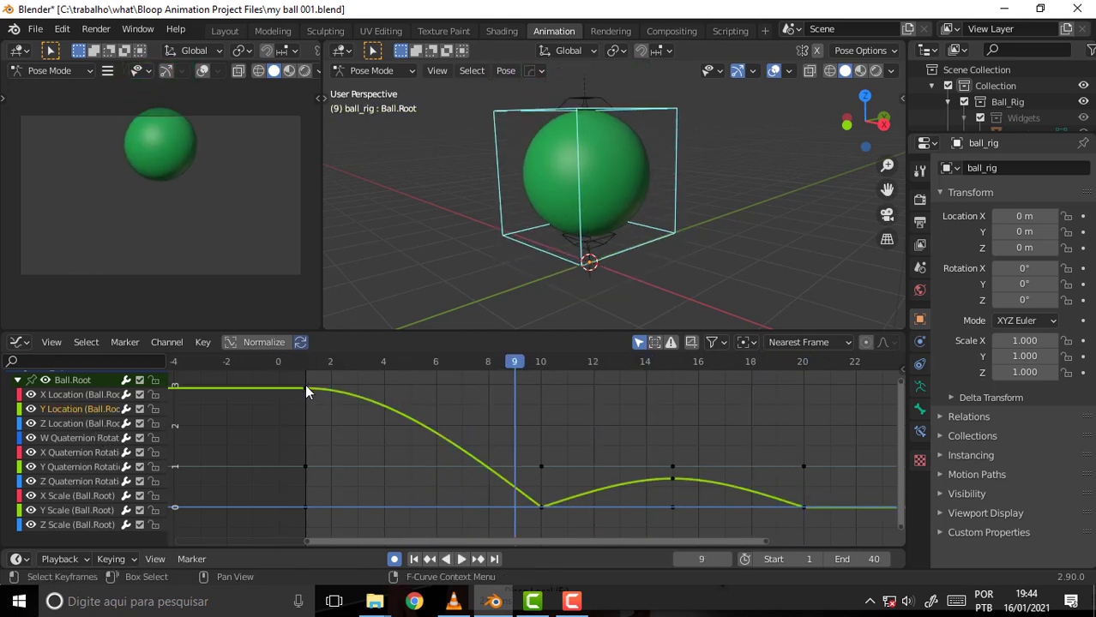
click(305, 387)
key(alt+shift)
click(445, 420)
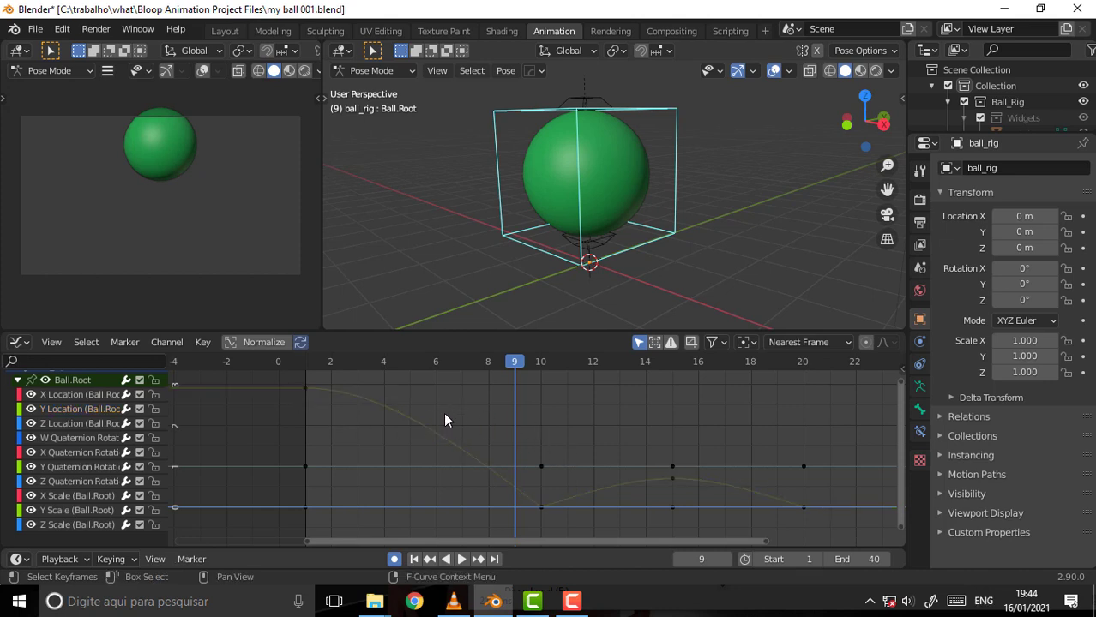
click(301, 387)
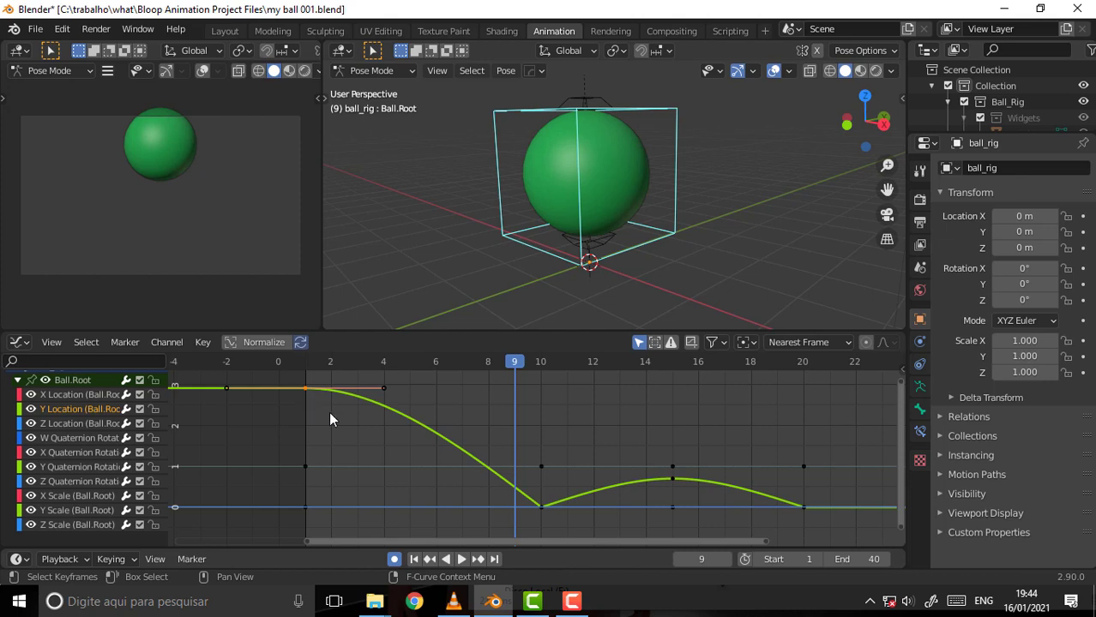
alt+click(302, 386)
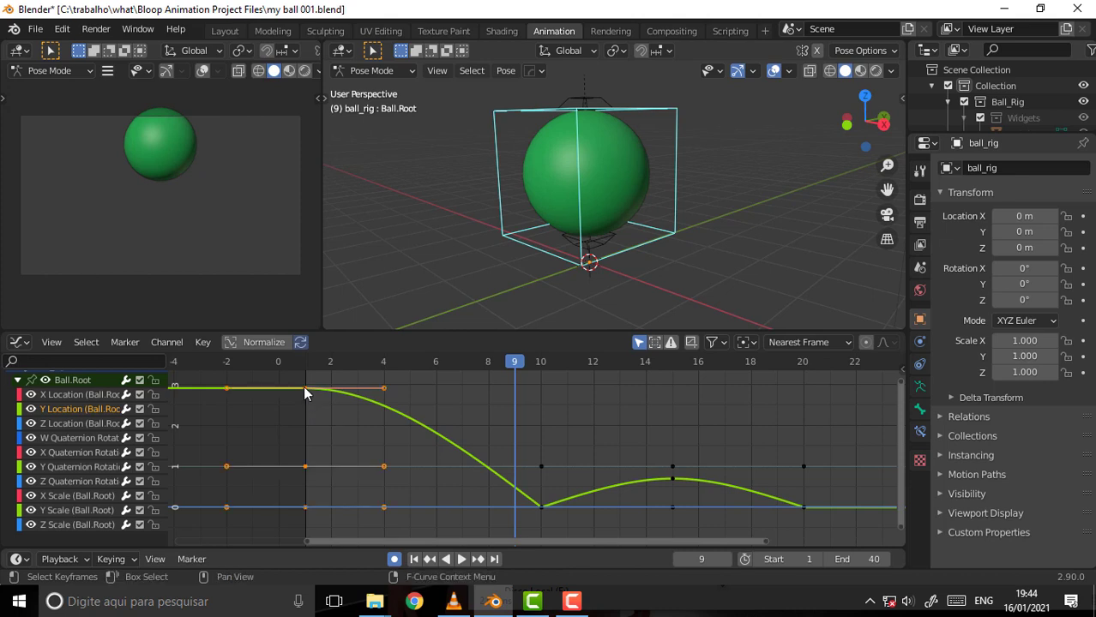
alt+click(542, 507)
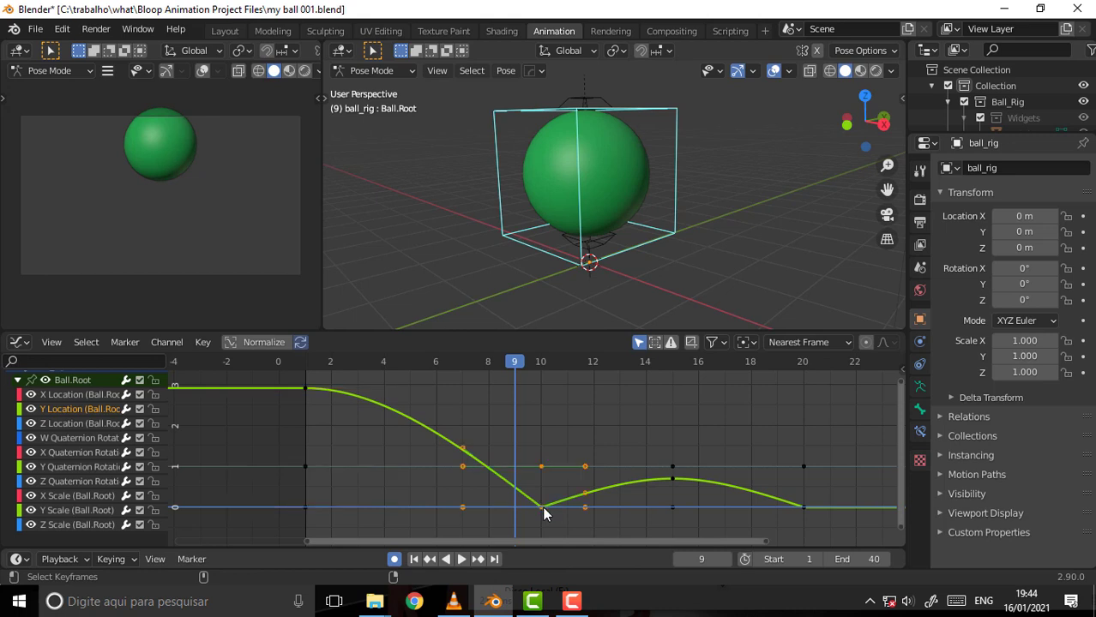
alt+click(673, 477)
click(802, 467)
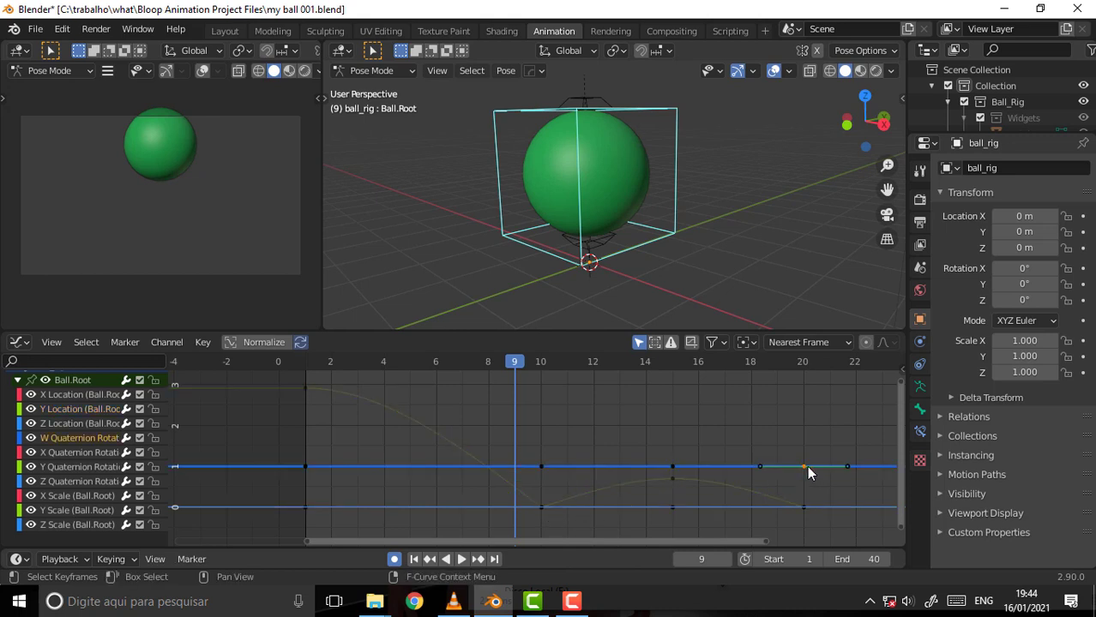
alt+click(673, 466)
alt+click(542, 470)
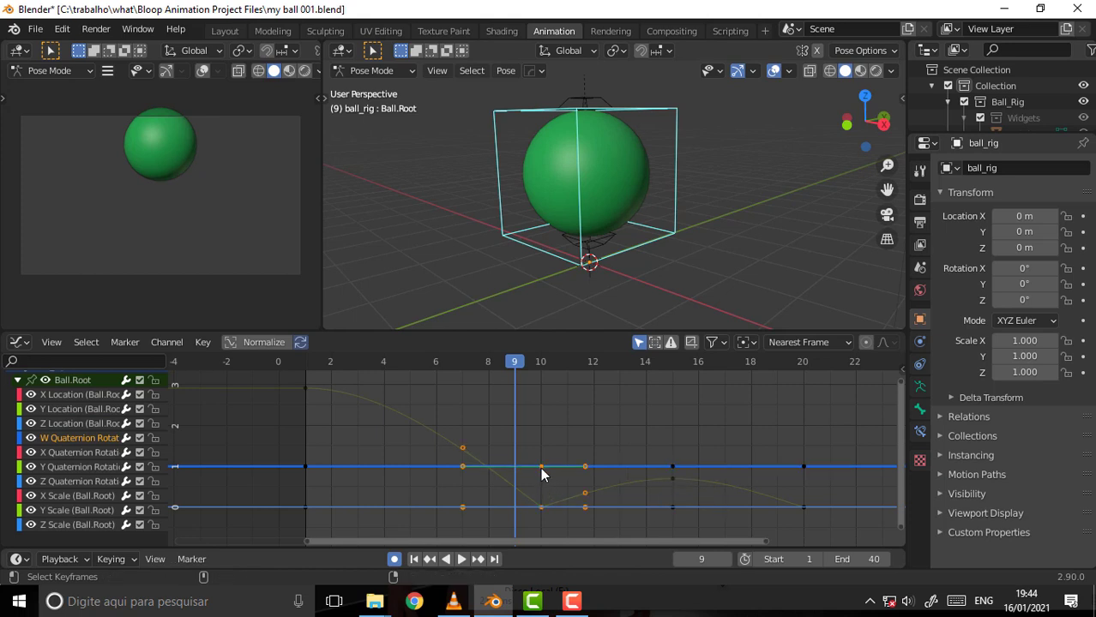
alt+click(305, 388)
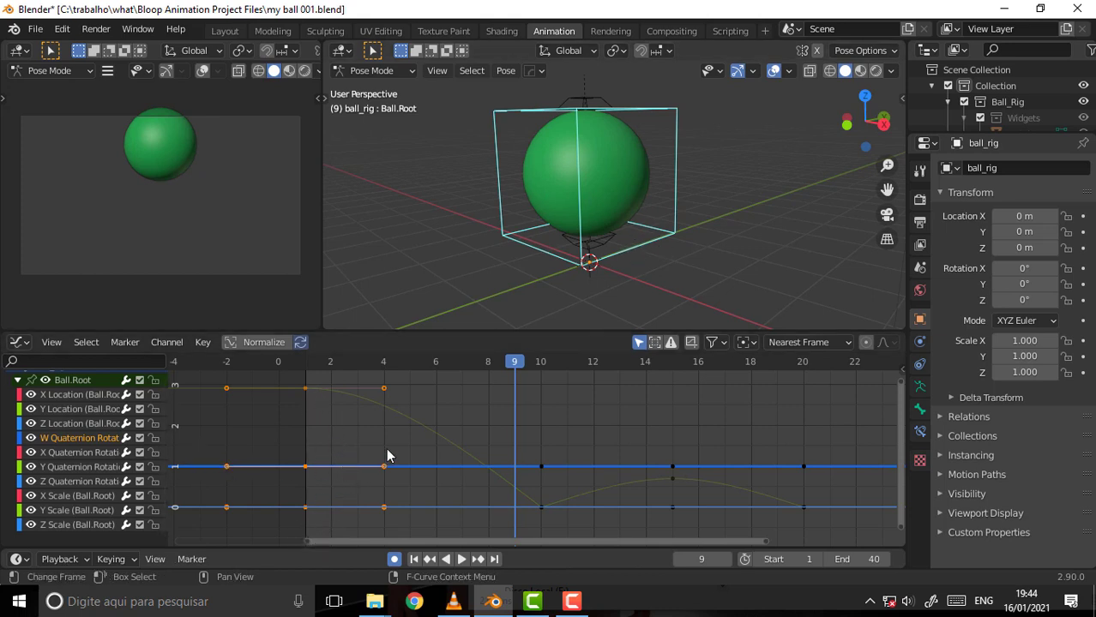
key(shift+Left)
key(space)
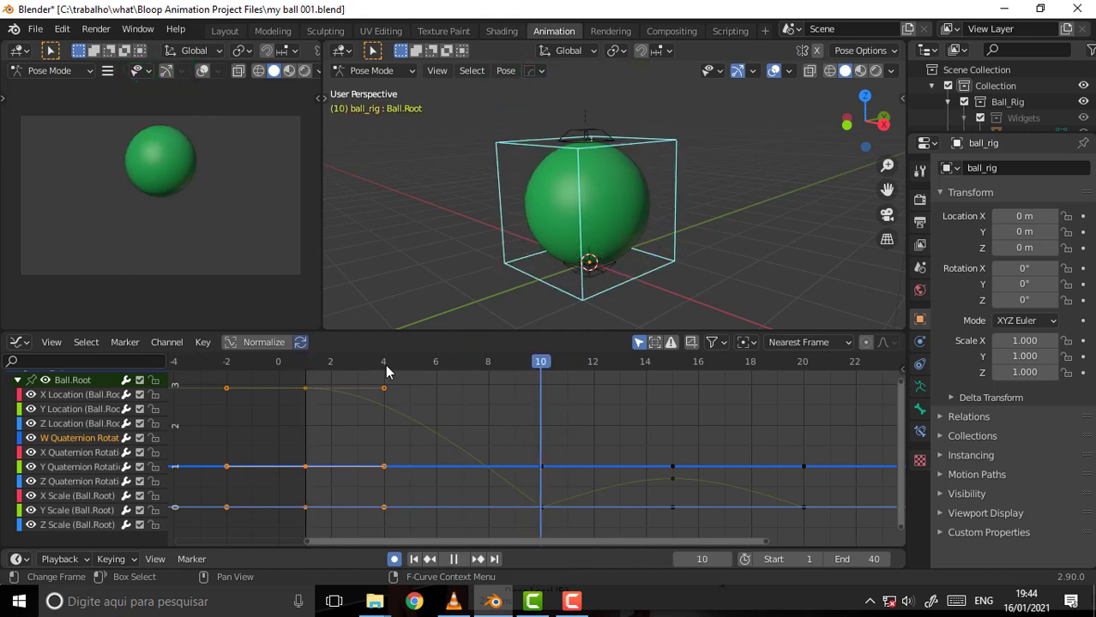
click(310, 368)
drag(312, 368, 470, 383)
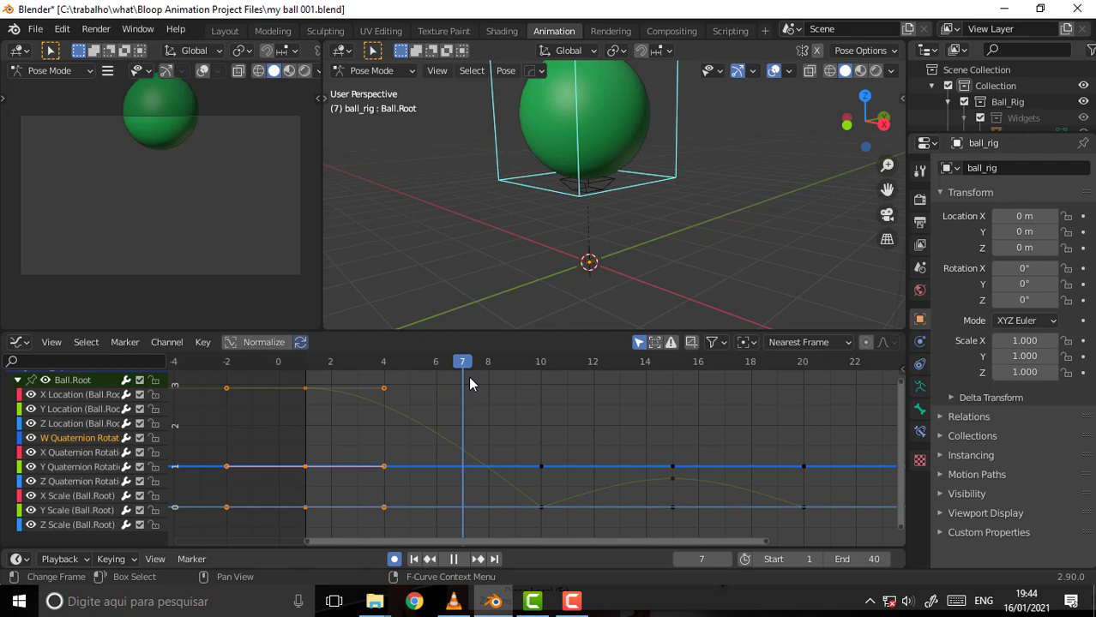
key(space)
key(r)
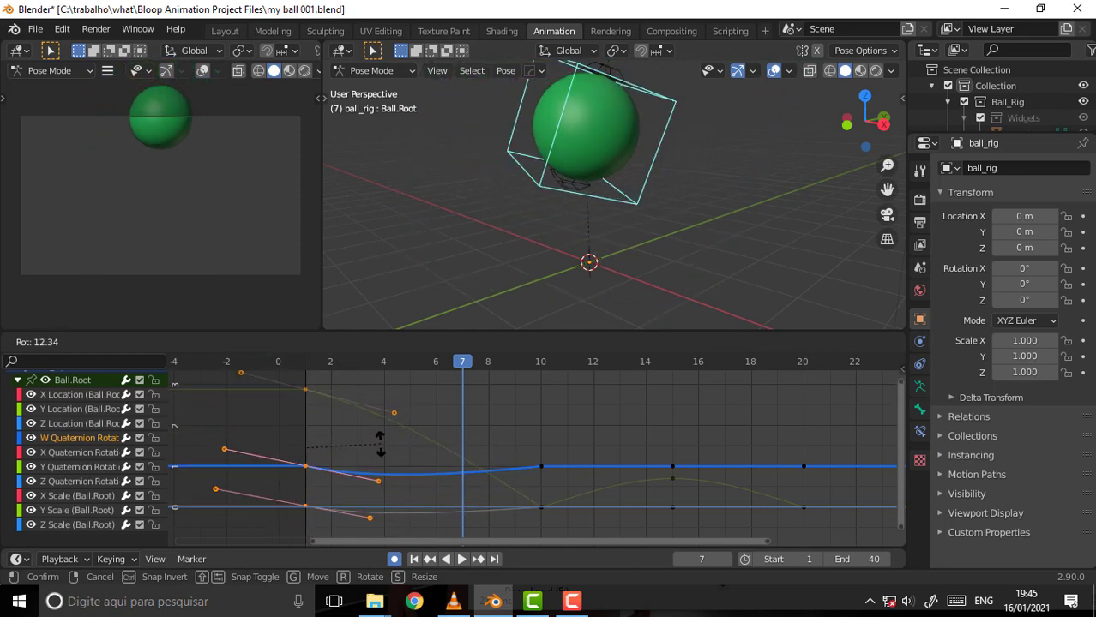
click(379, 436)
key(space)
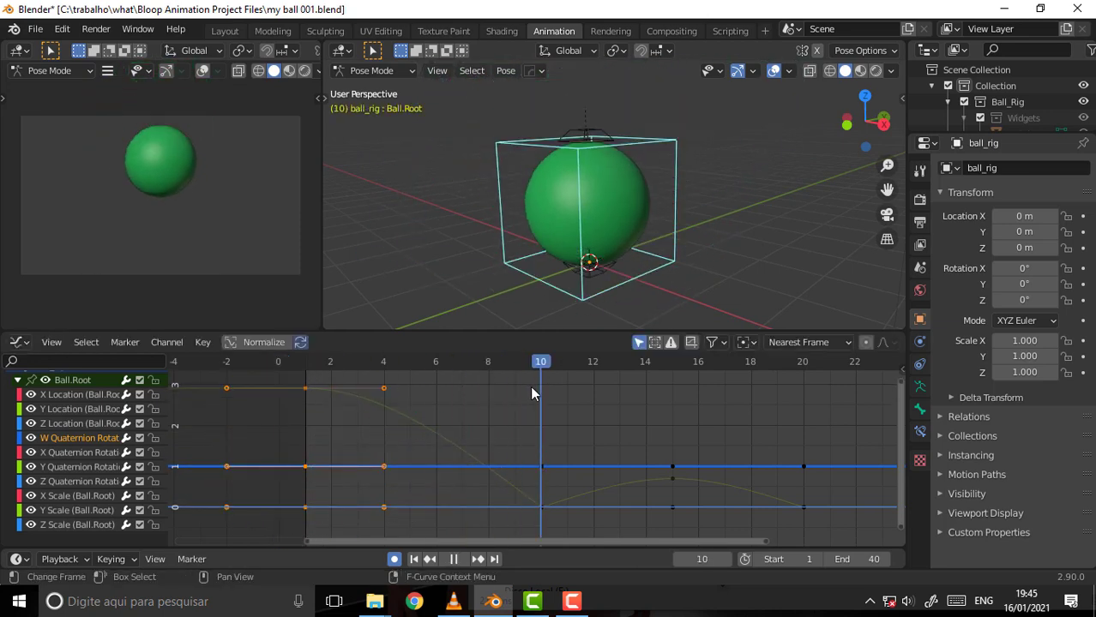
key(space)
key(r)
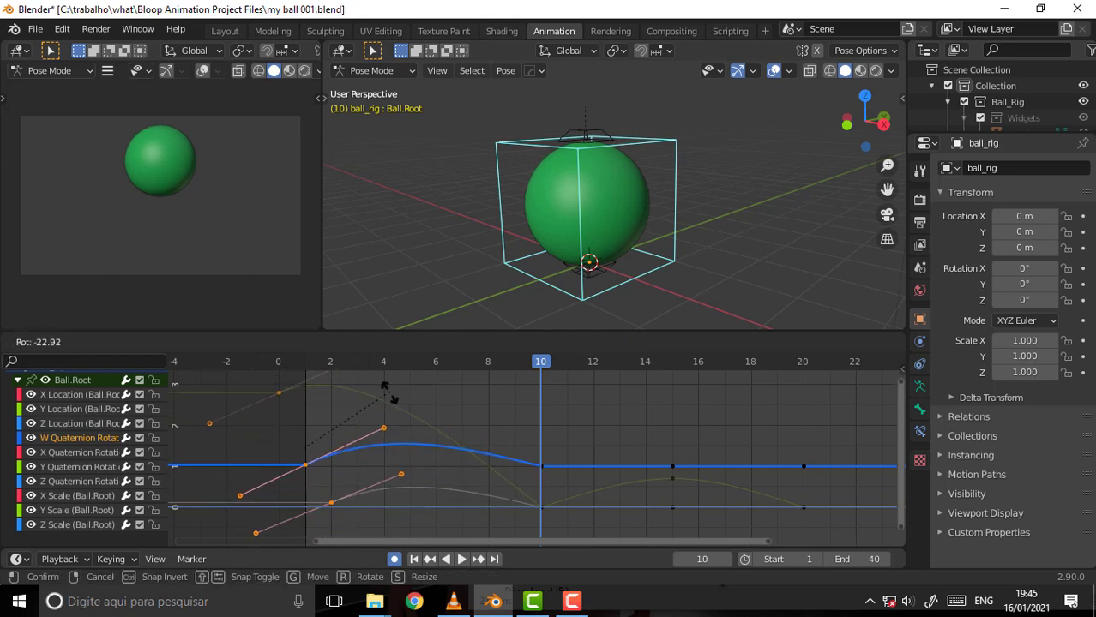
key(Escape)
click(332, 361)
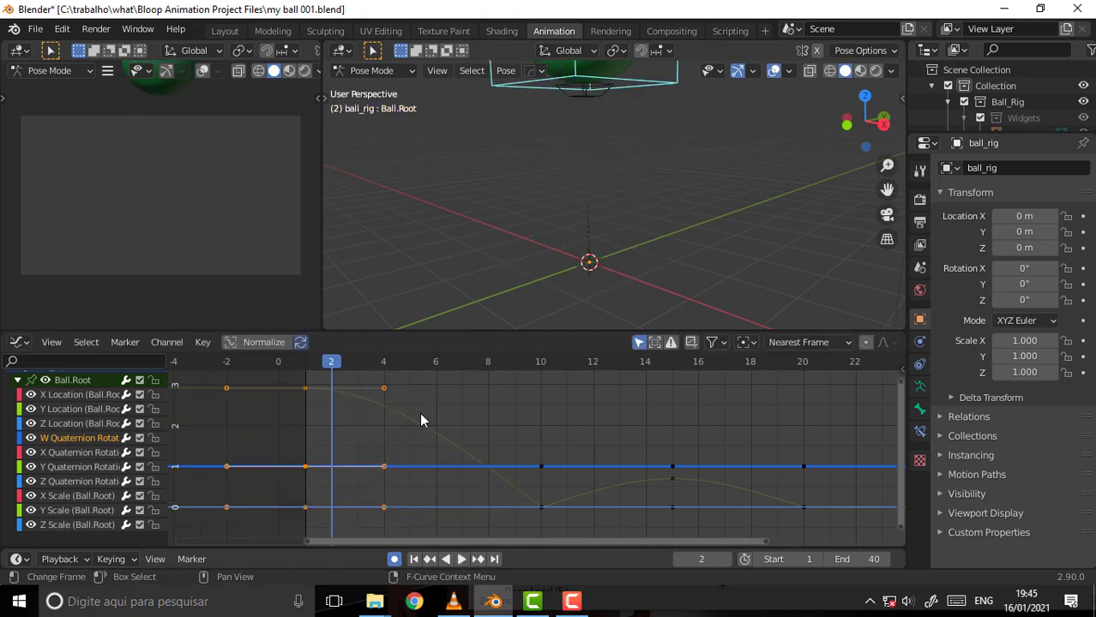
key(r)
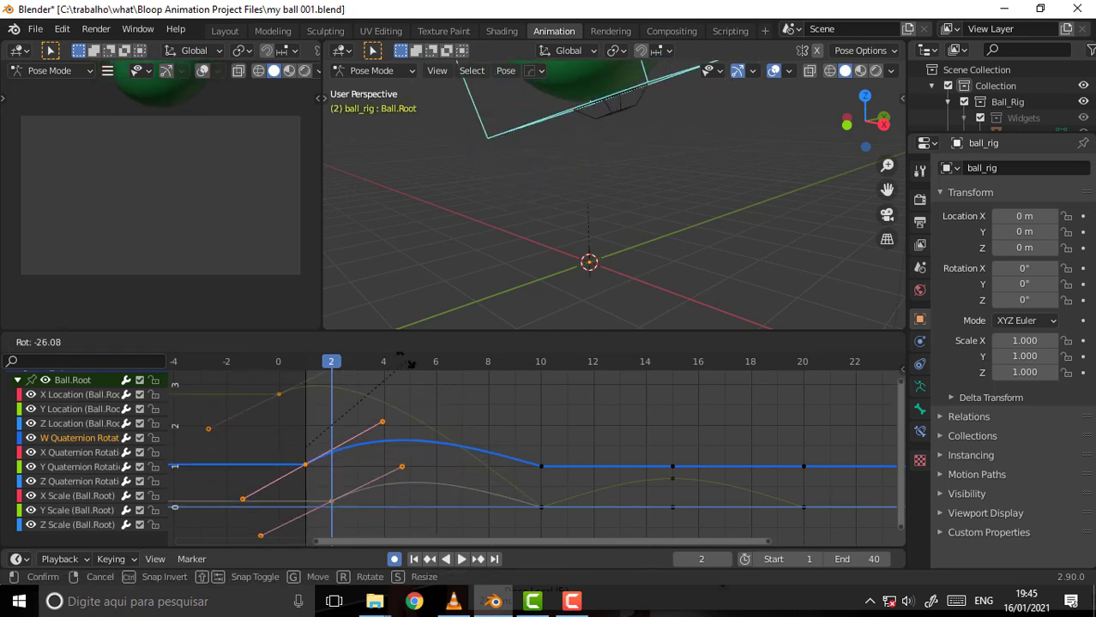
key(Escape)
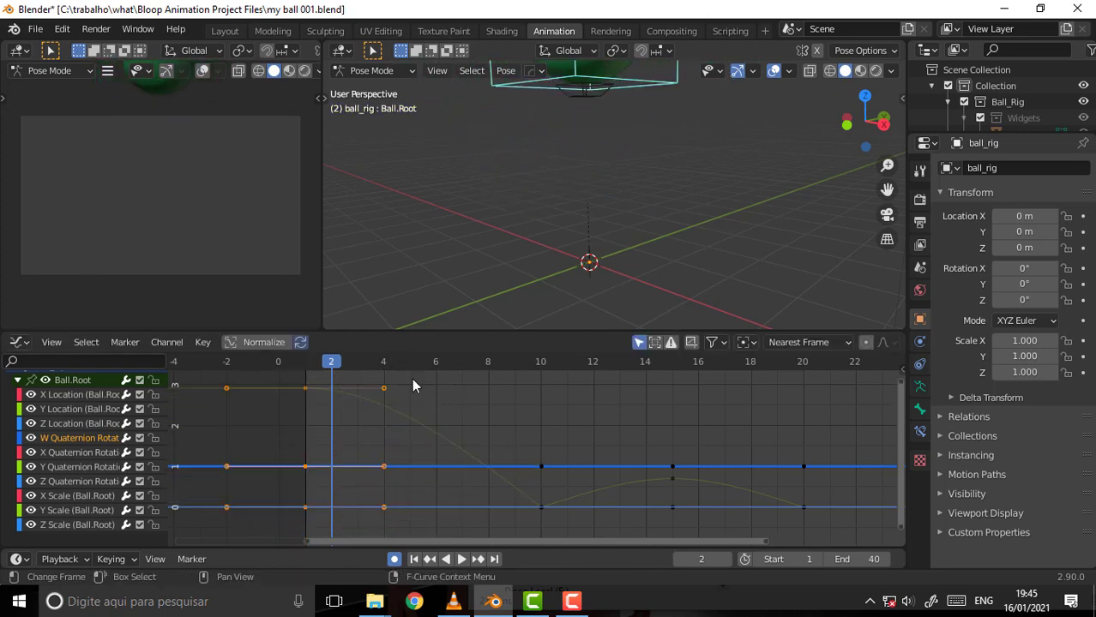
mouse_move(330, 373)
mouse_down()
mouse_move(581, 370)
mouse_move(489, 411)
mouse_up()
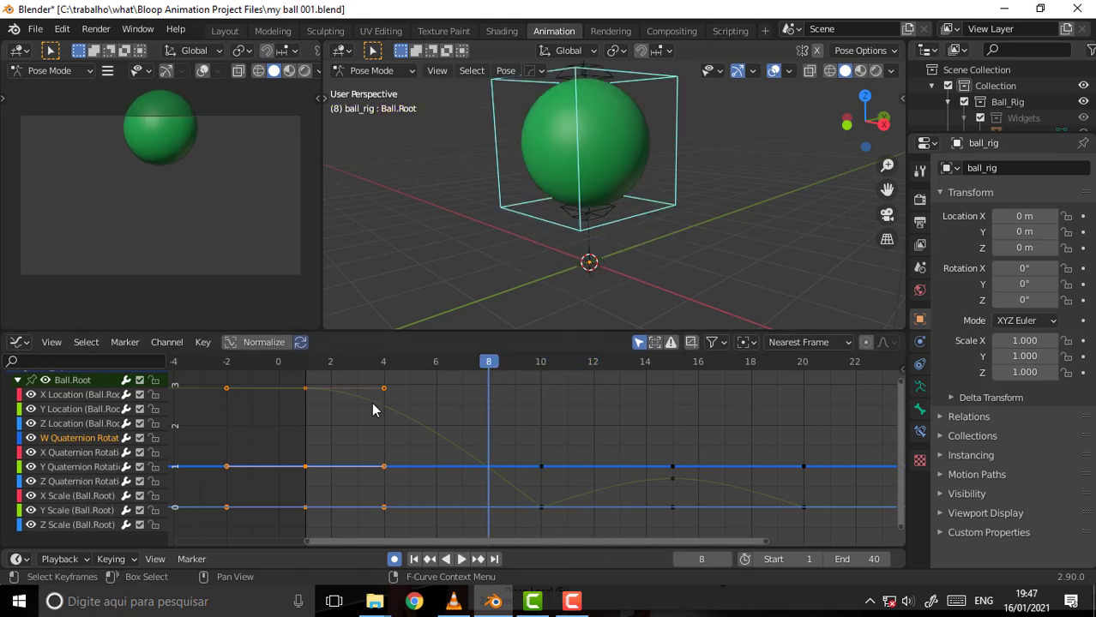
Step: Expand Ball.Root to list its individual F-curve channels, then play the bounce from the start
click(304, 388)
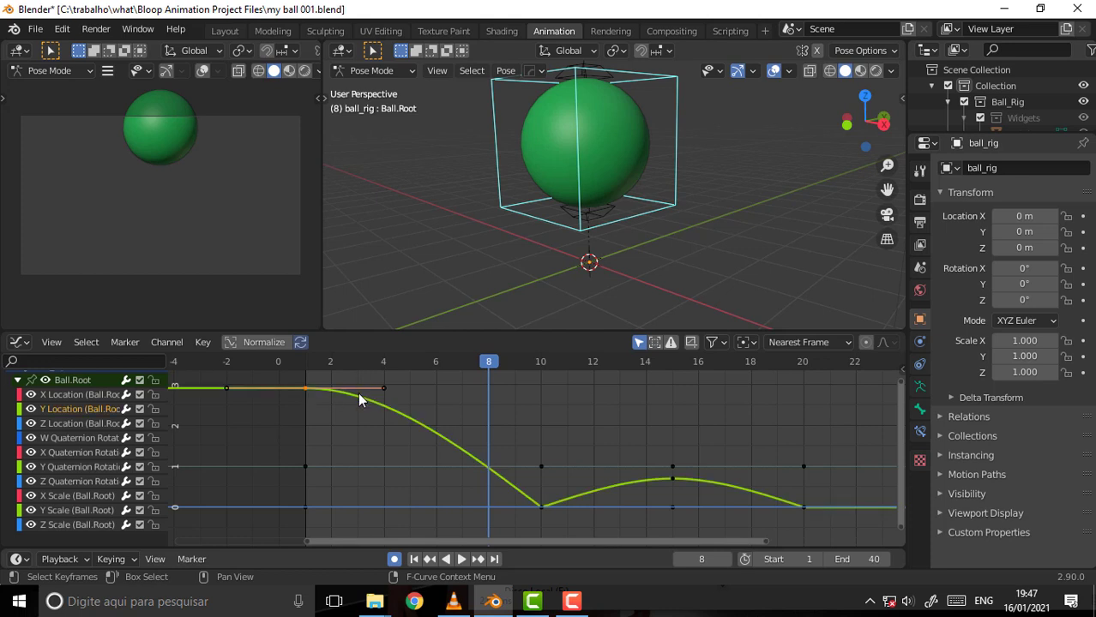
click(17, 381)
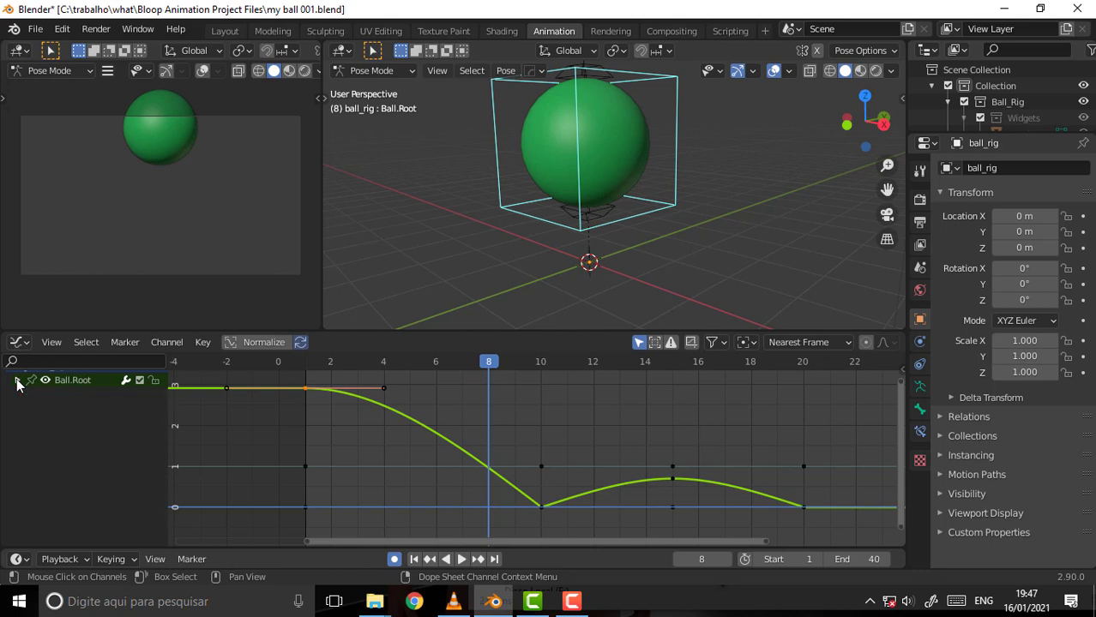
key(KP_Add)
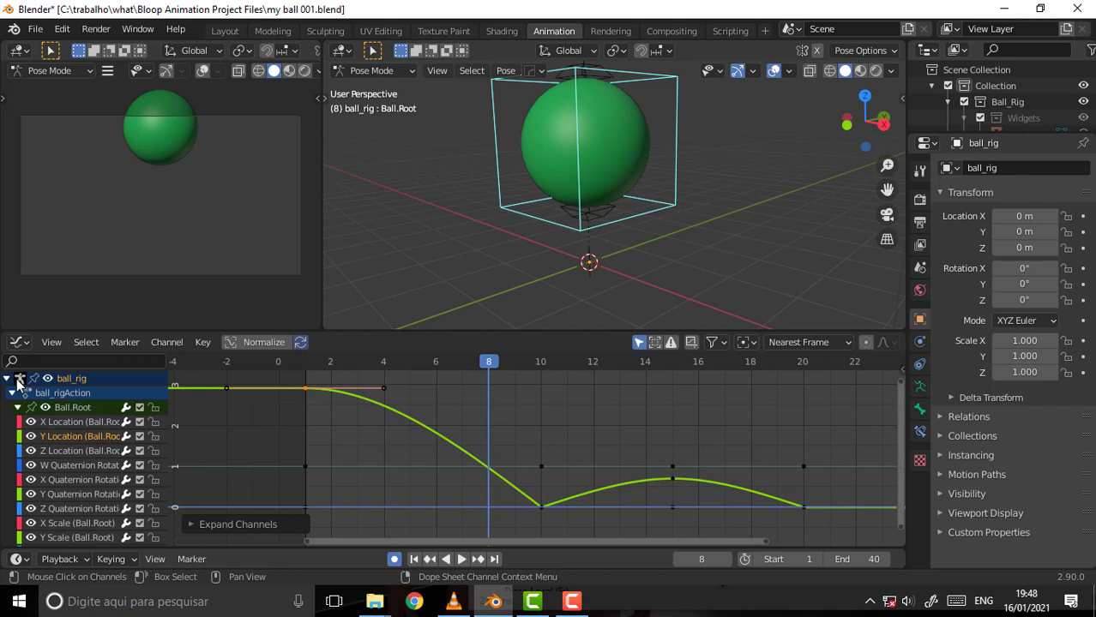
key(KP_Subtract)
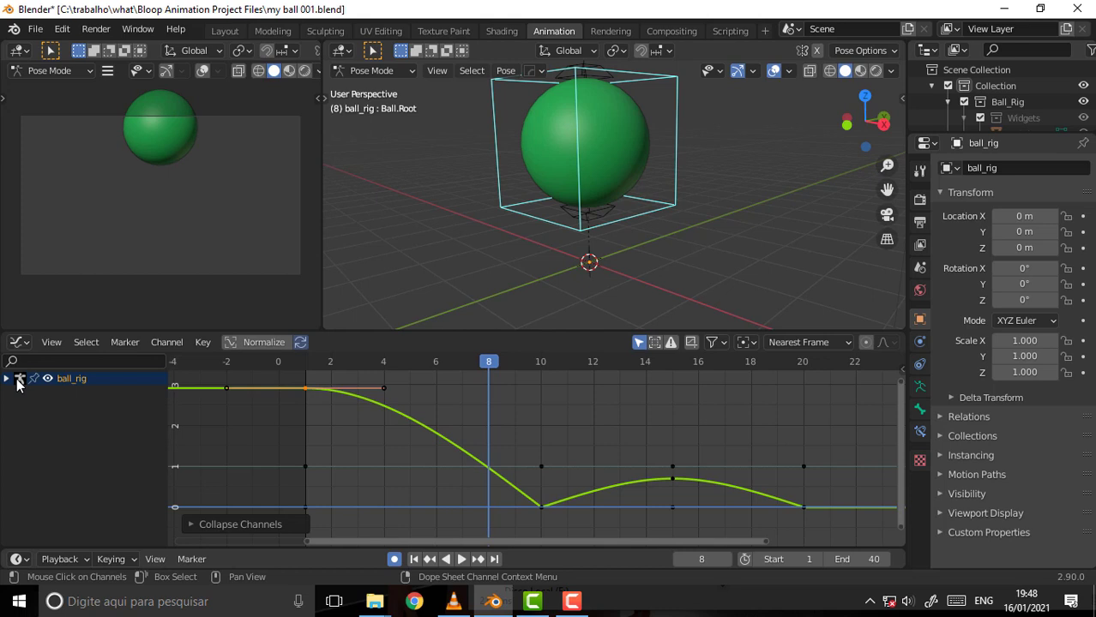
key(KP_Add)
key(KP_Add)
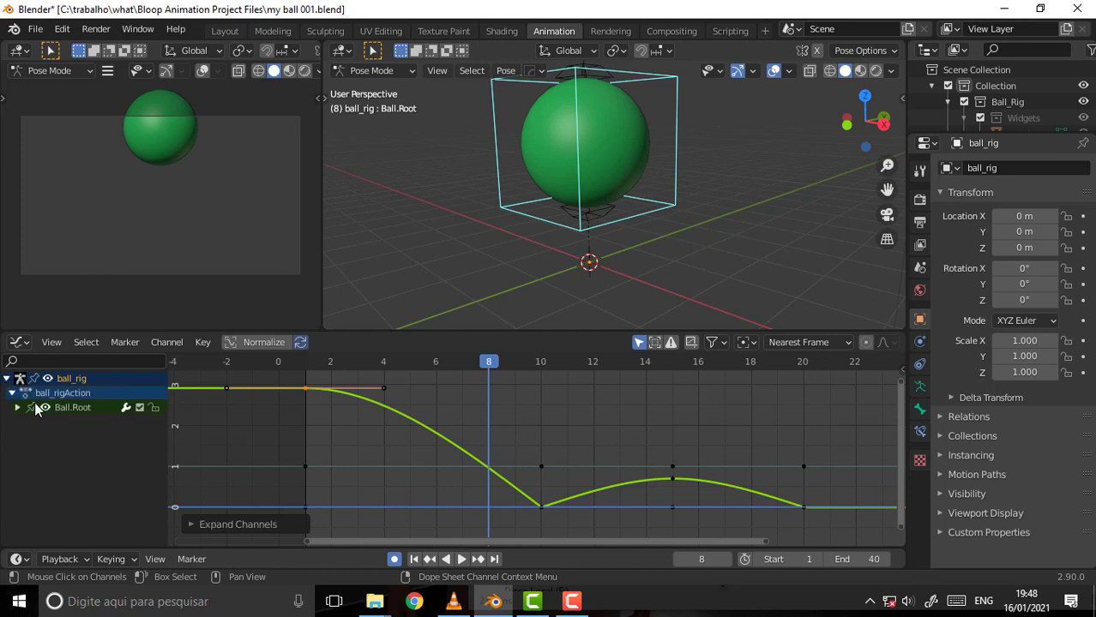
key(KP_Add)
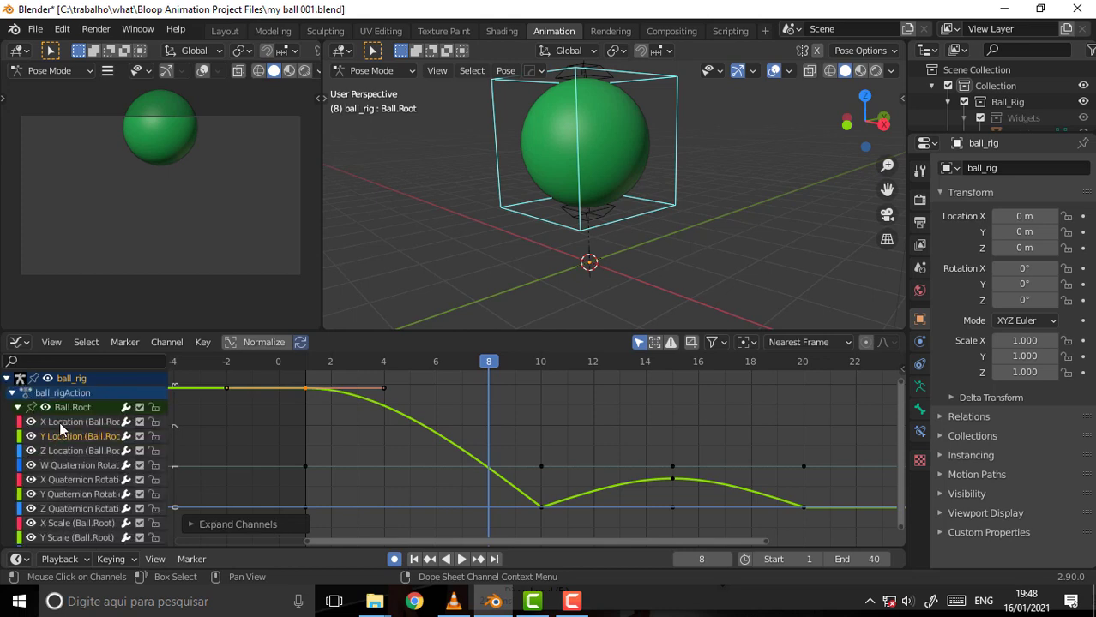
click(18, 407)
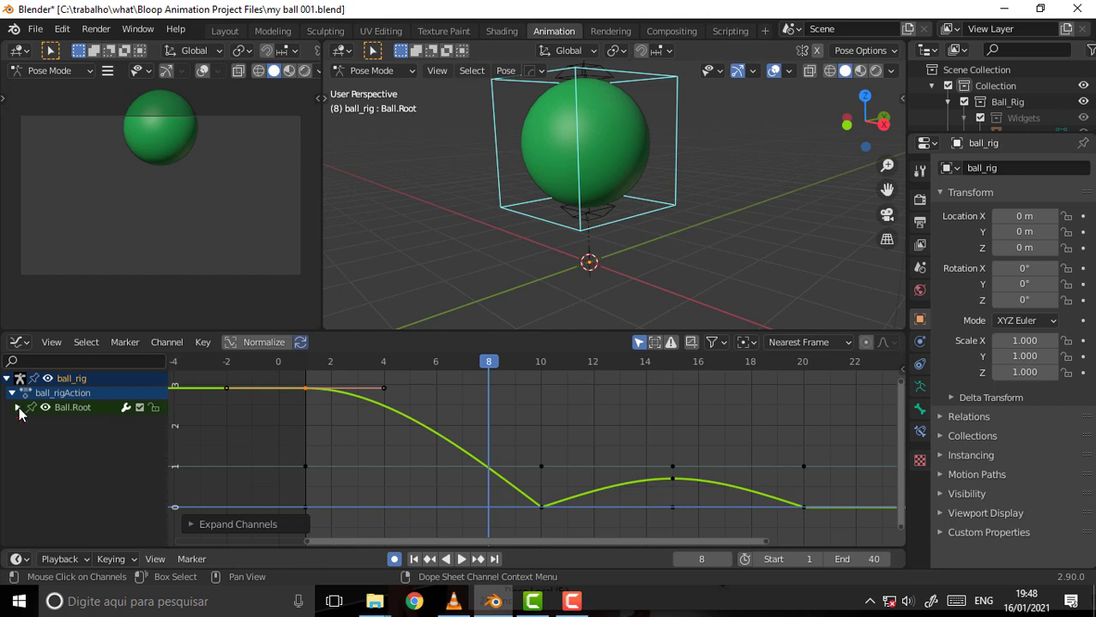
click(18, 407)
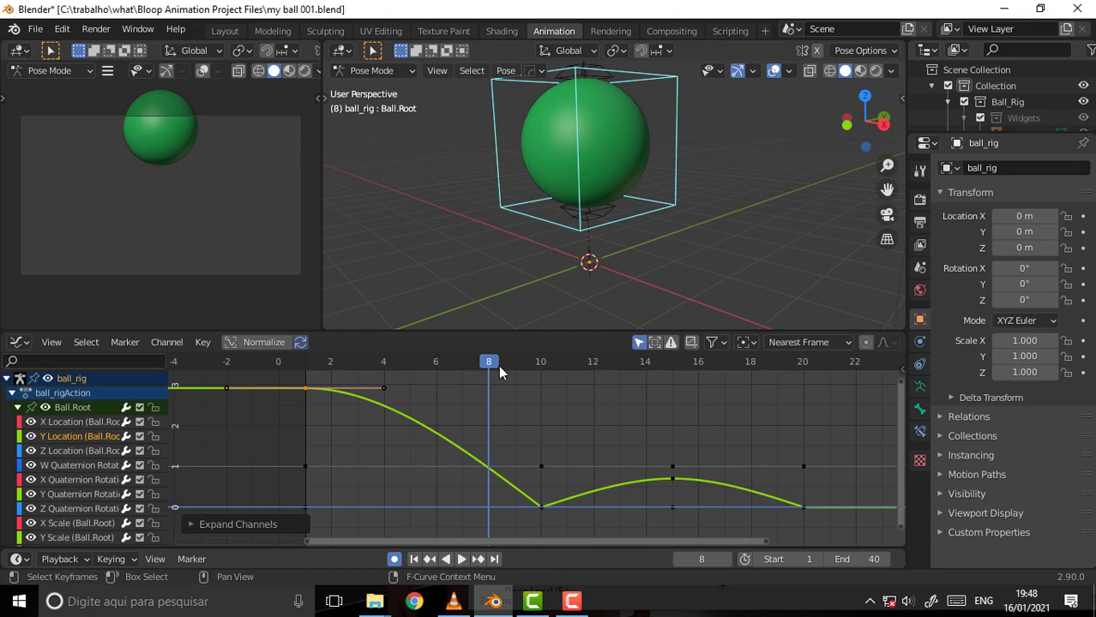
click(302, 364)
key(space)
Step: Stop playback at frame 4 and look through the Graph Editor's View and Key menus
drag(543, 380, 389, 377)
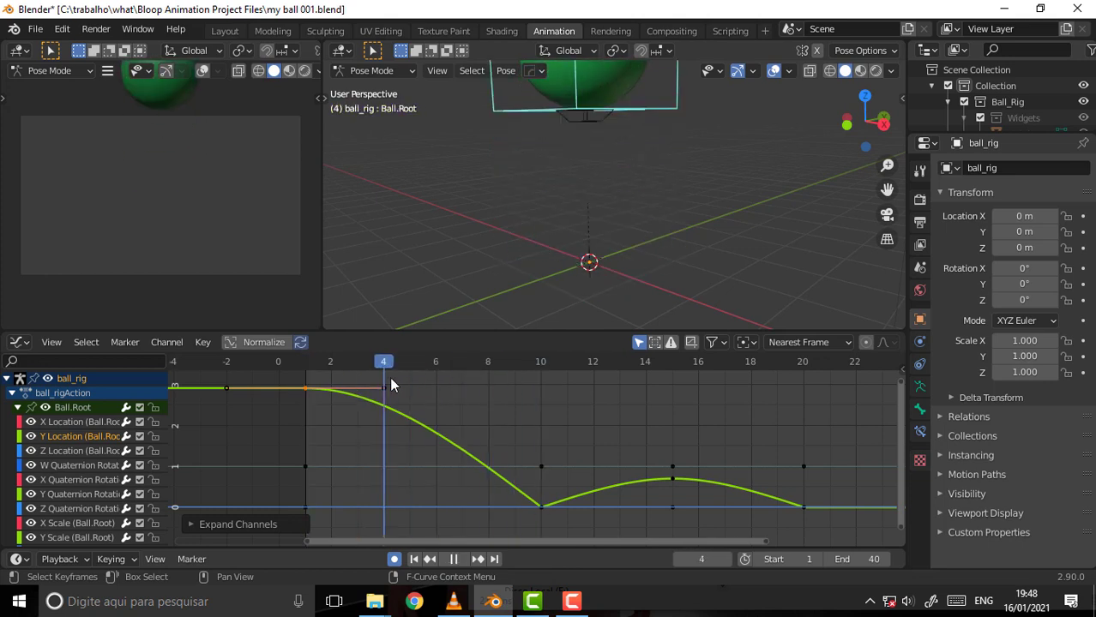
key(space)
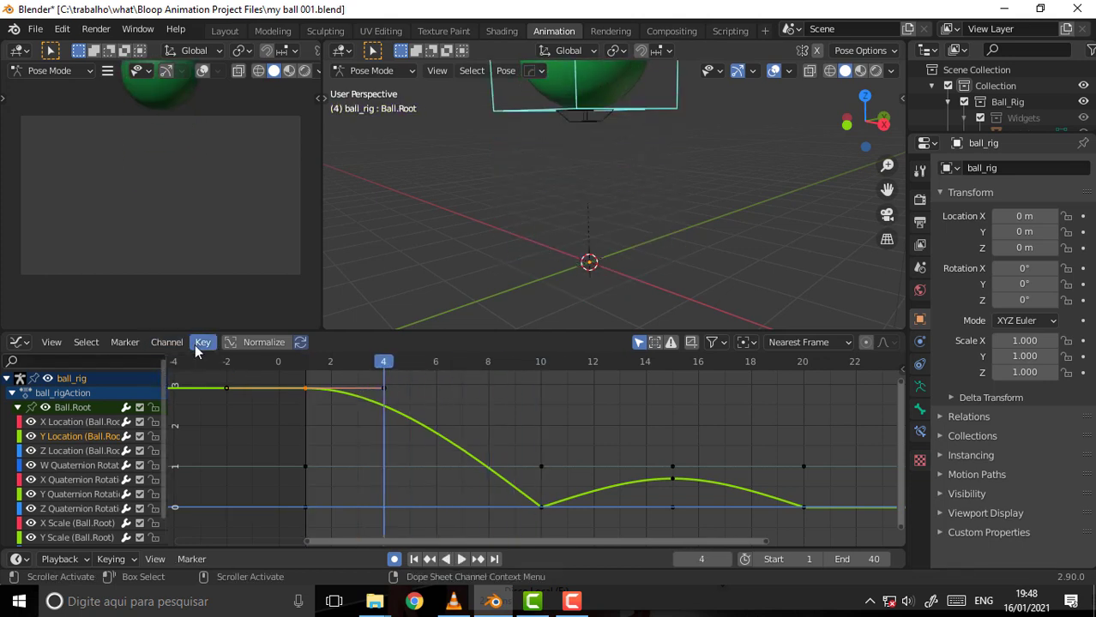
click(53, 343)
click(197, 342)
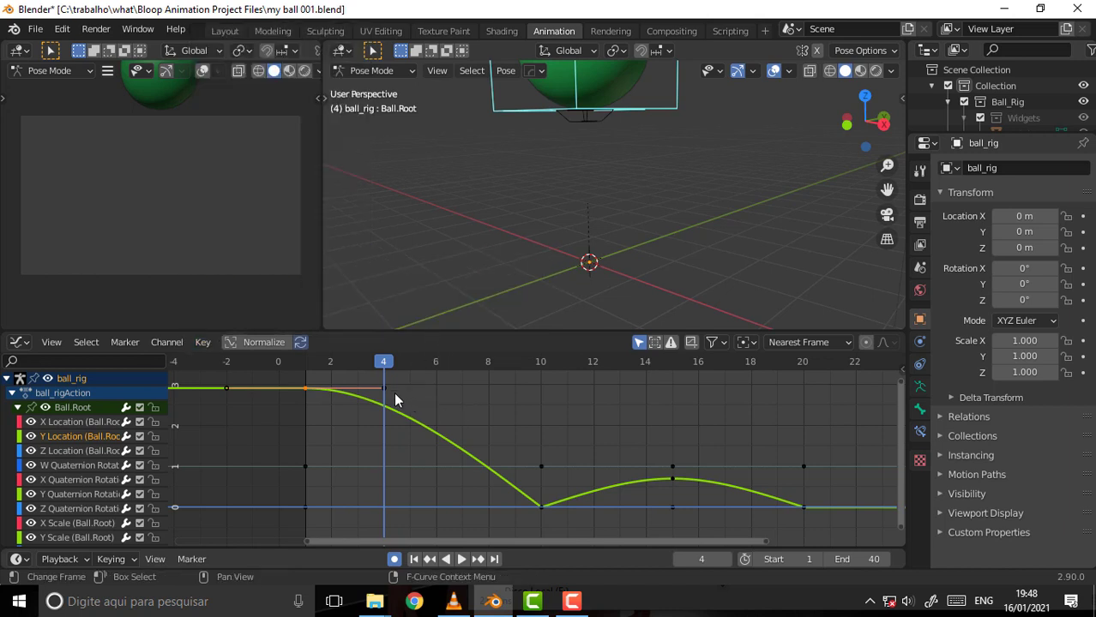
Step: Hide every F-curve except Ball.Root's Y Location curve
key(h)
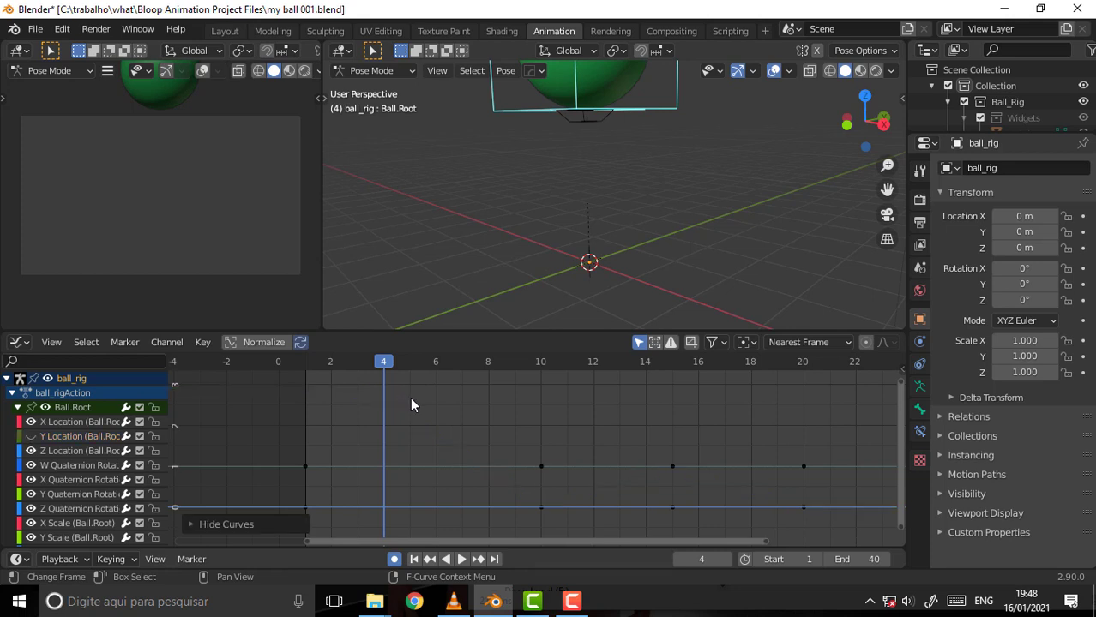
key(shift+h)
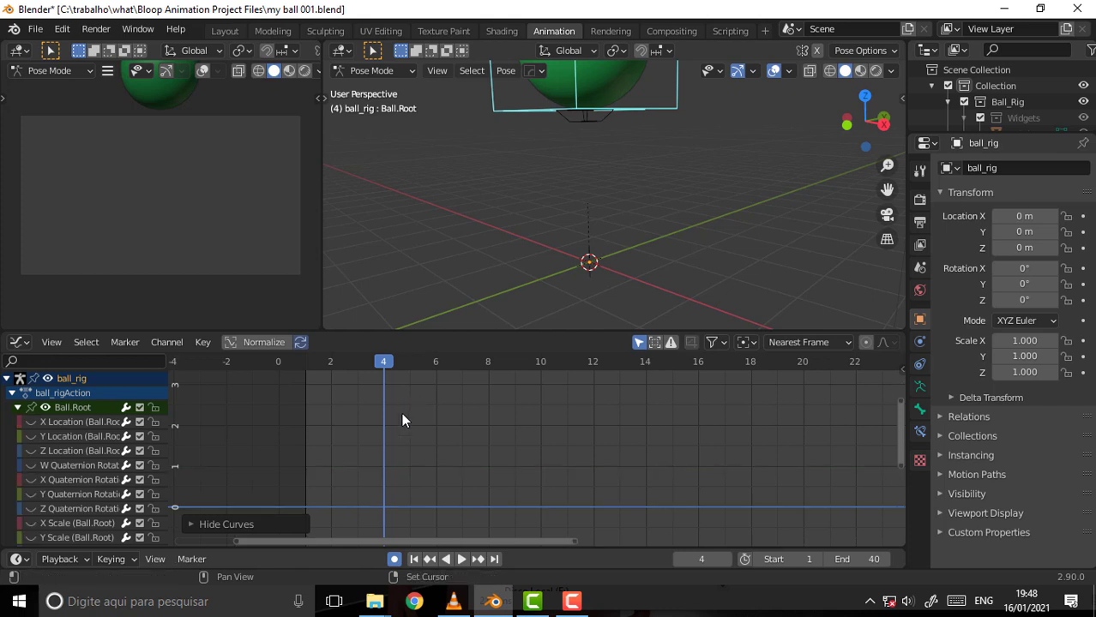
click(85, 438)
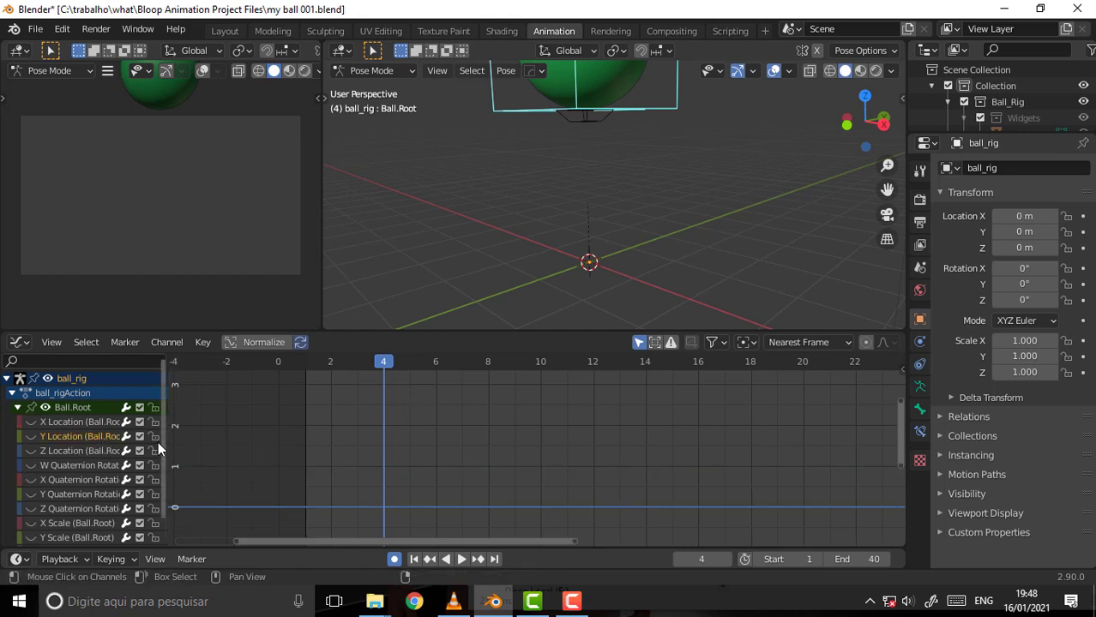
key(shift+h)
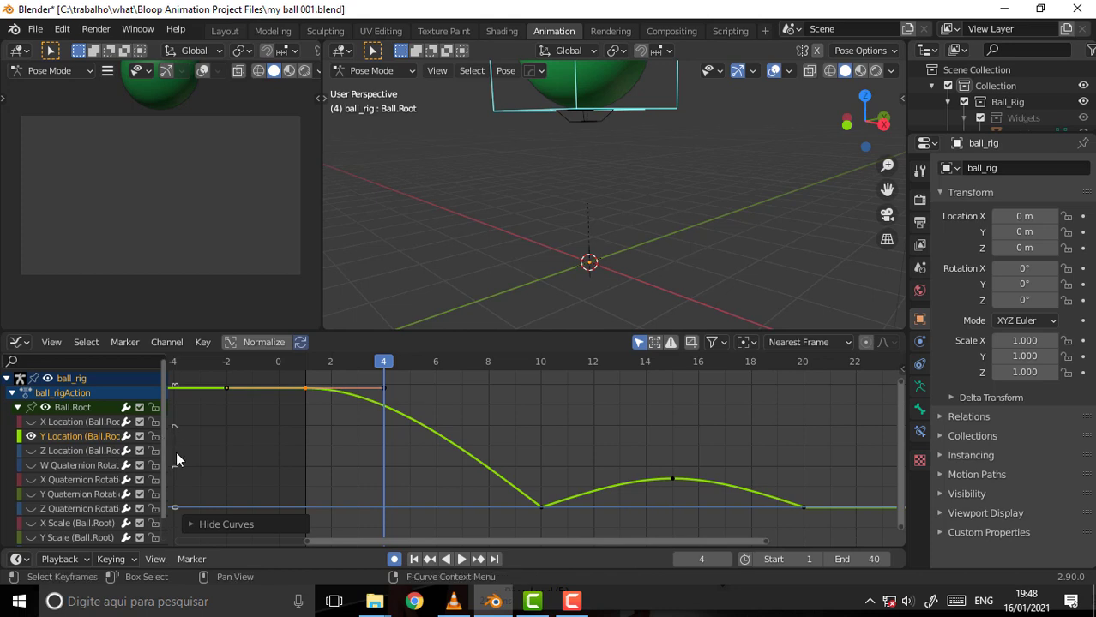
Step: Hide the selected curves from the Channel menu, then reveal all Ball.Root curves with Alt+H
right_click(253, 386)
right_click(410, 416)
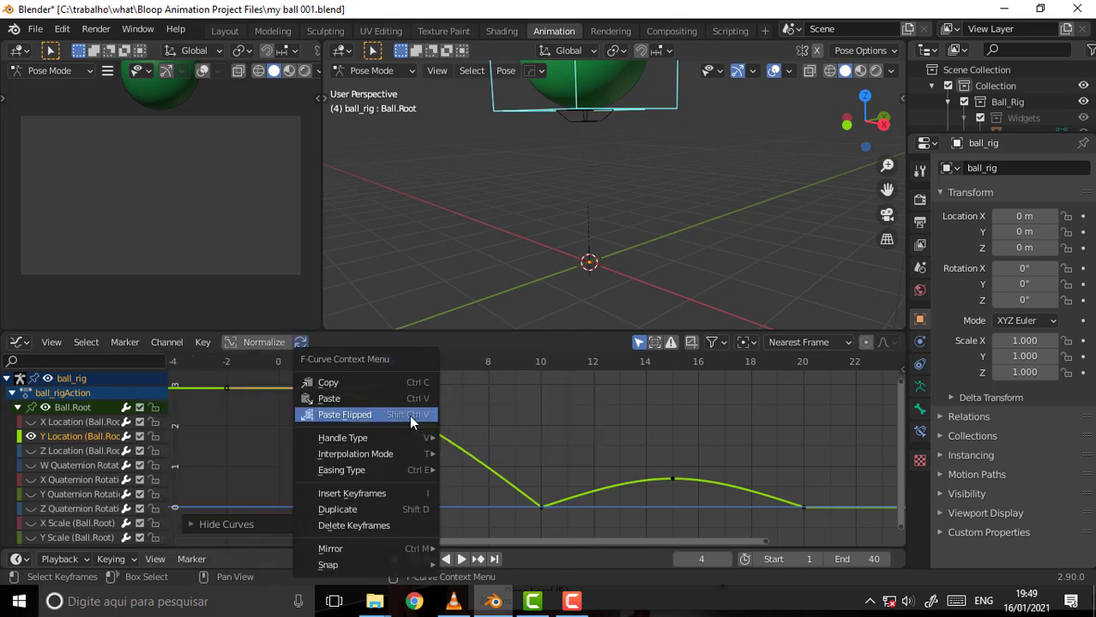
click(203, 343)
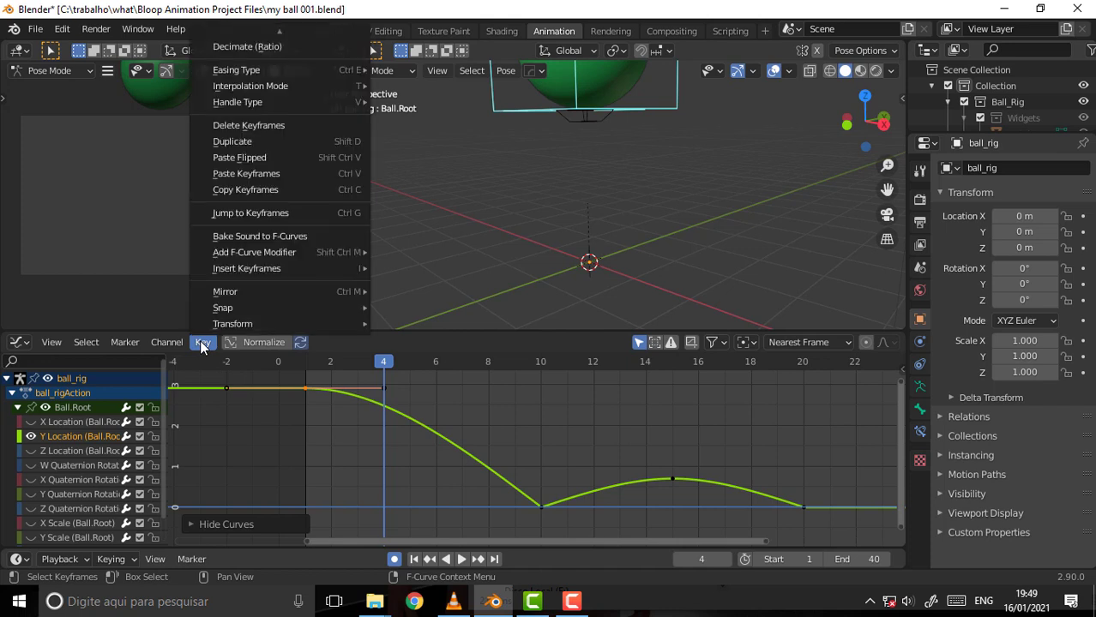
click(168, 343)
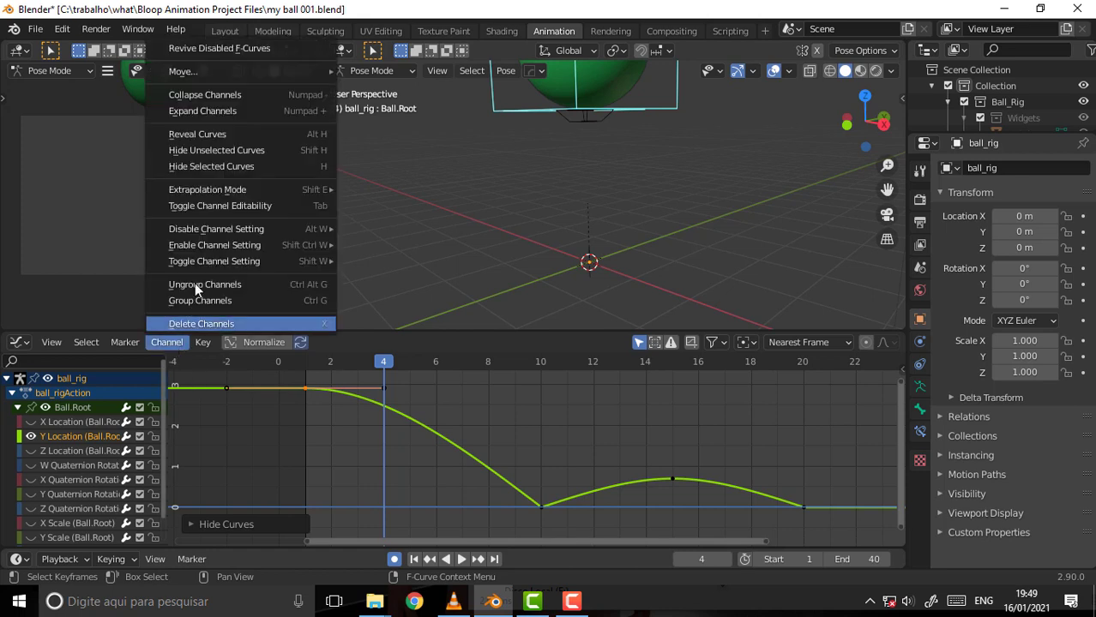
click(220, 166)
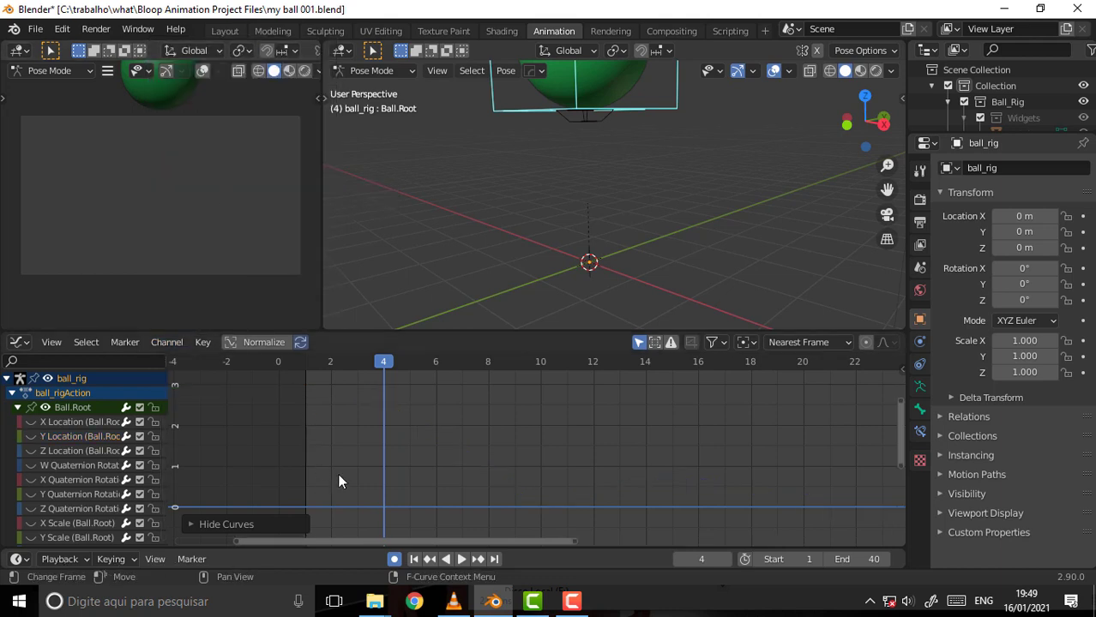
key(alt+h)
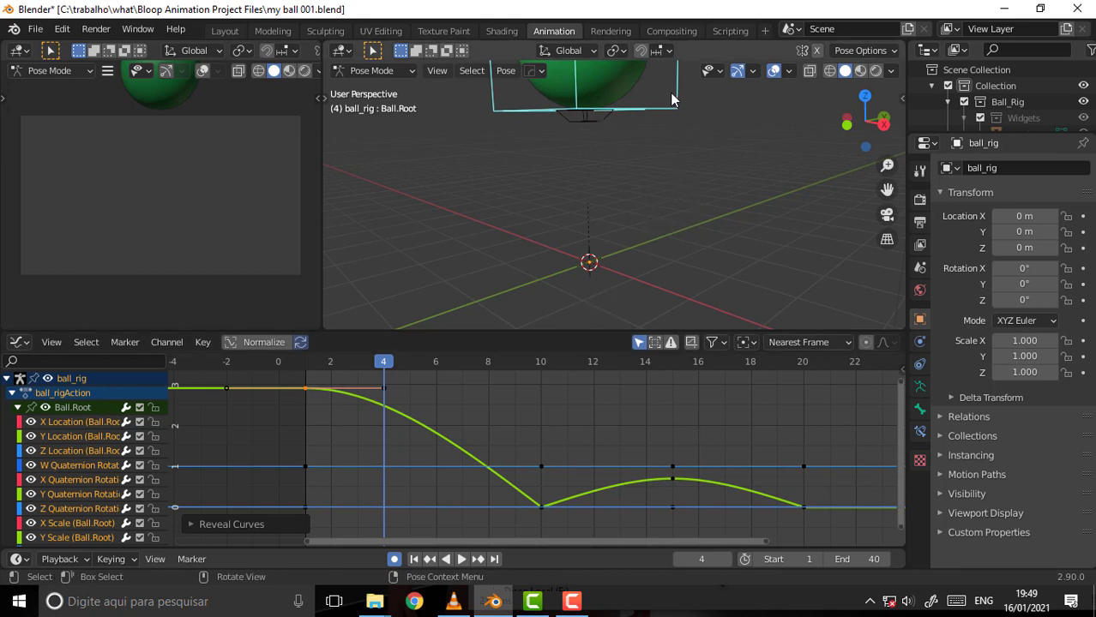
Step: Pan to show the whole green ball and switch the rig to Object Mode
mouse_move(887, 188)
mouse_down()
mouse_move(888, 282)
mouse_move(589, 162)
mouse_up()
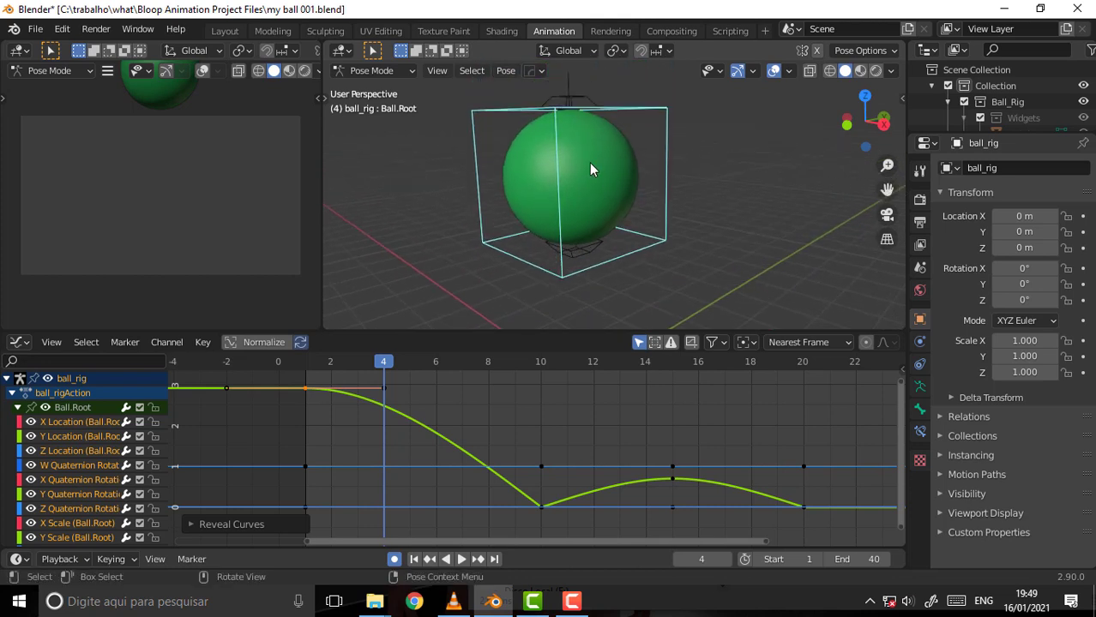
click(680, 166)
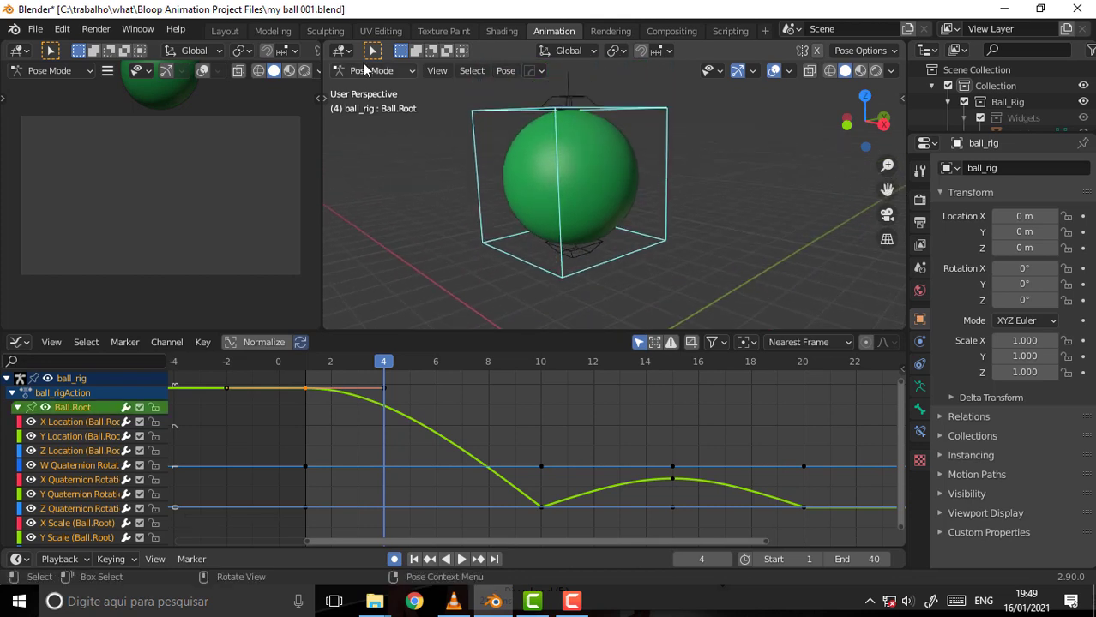
click(377, 71)
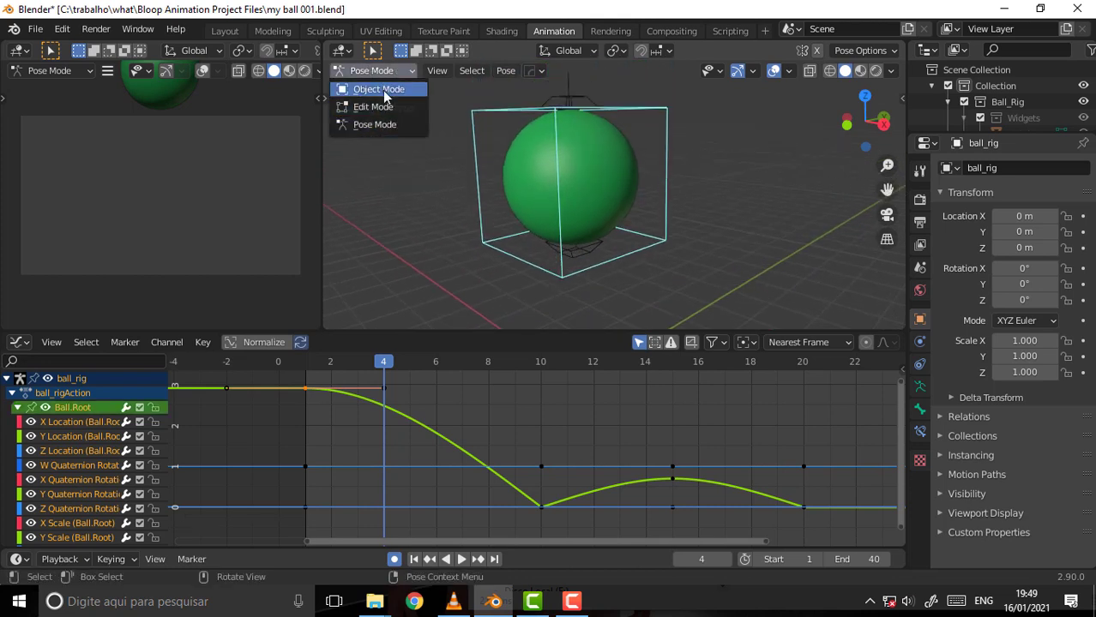
click(382, 90)
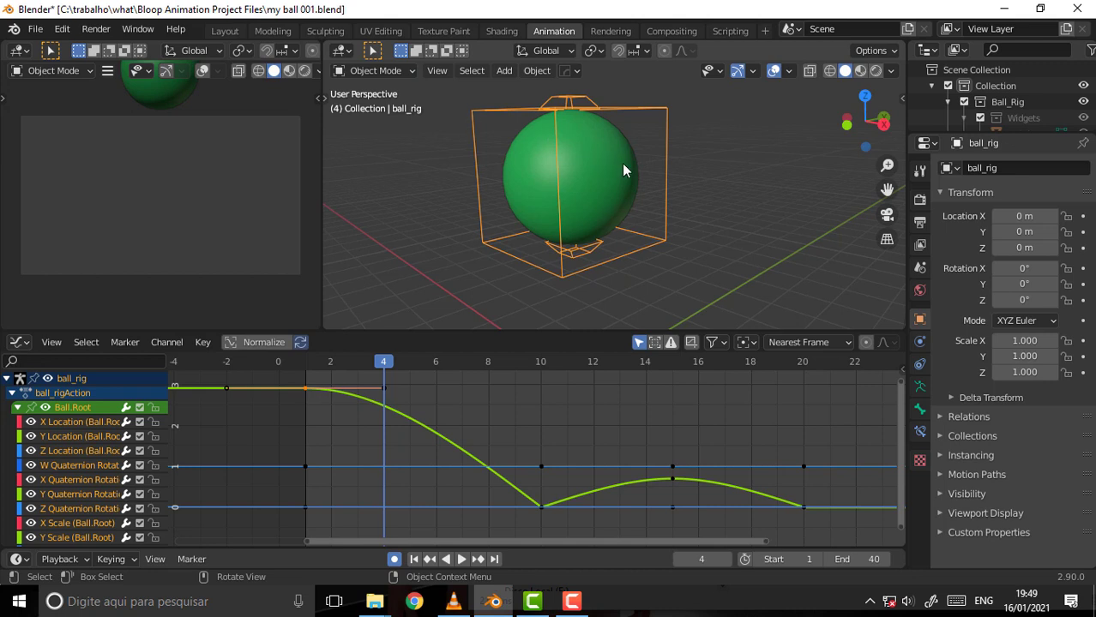
Step: Test hiding and revealing the ball mesh, play back, stop at frame 4, and reselect the rig
click(770, 188)
key(ctrl+z)
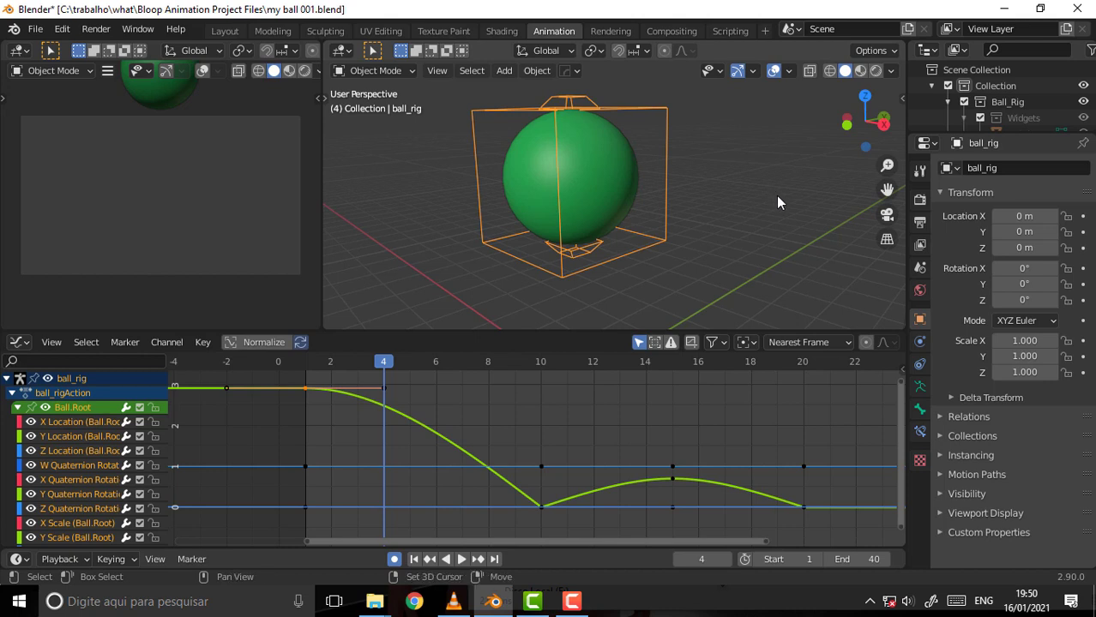
key(shift+h)
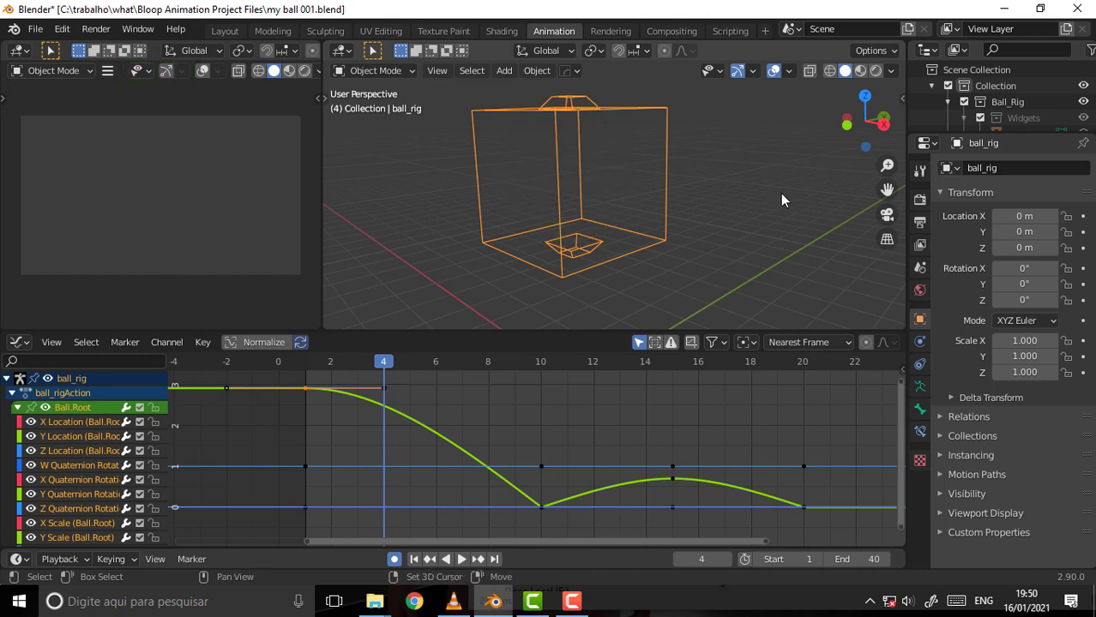
key(alt+h)
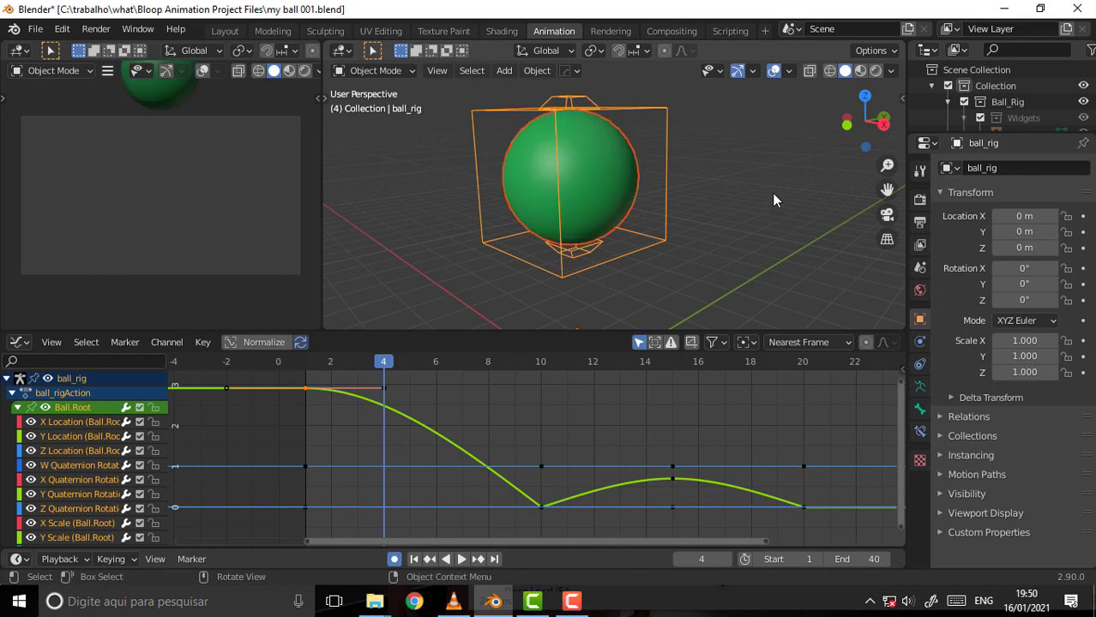
click(761, 168)
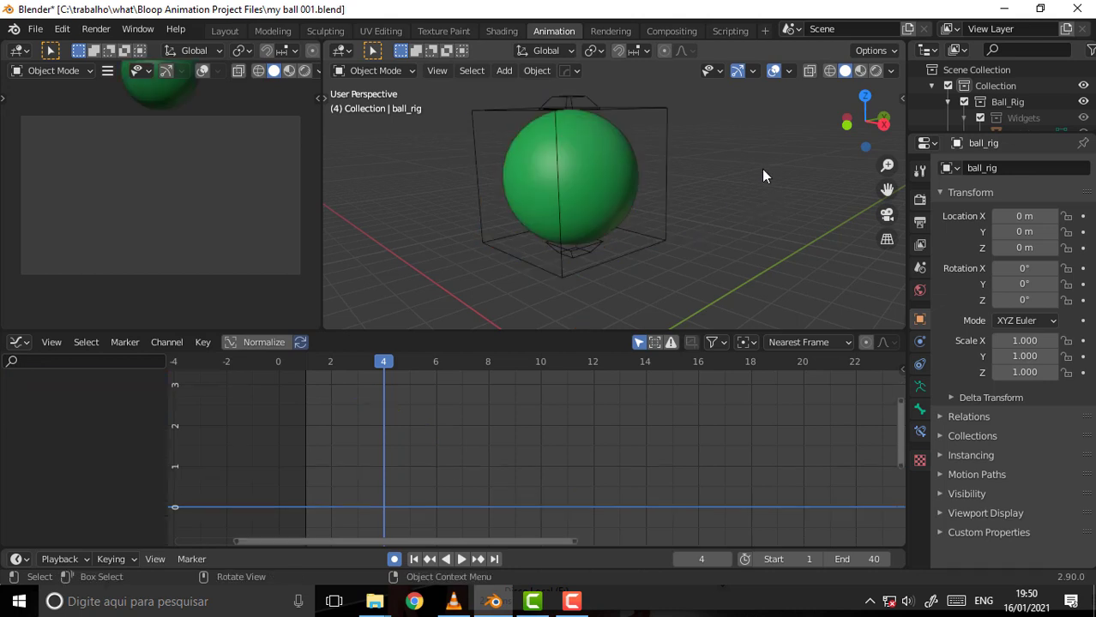
key(space)
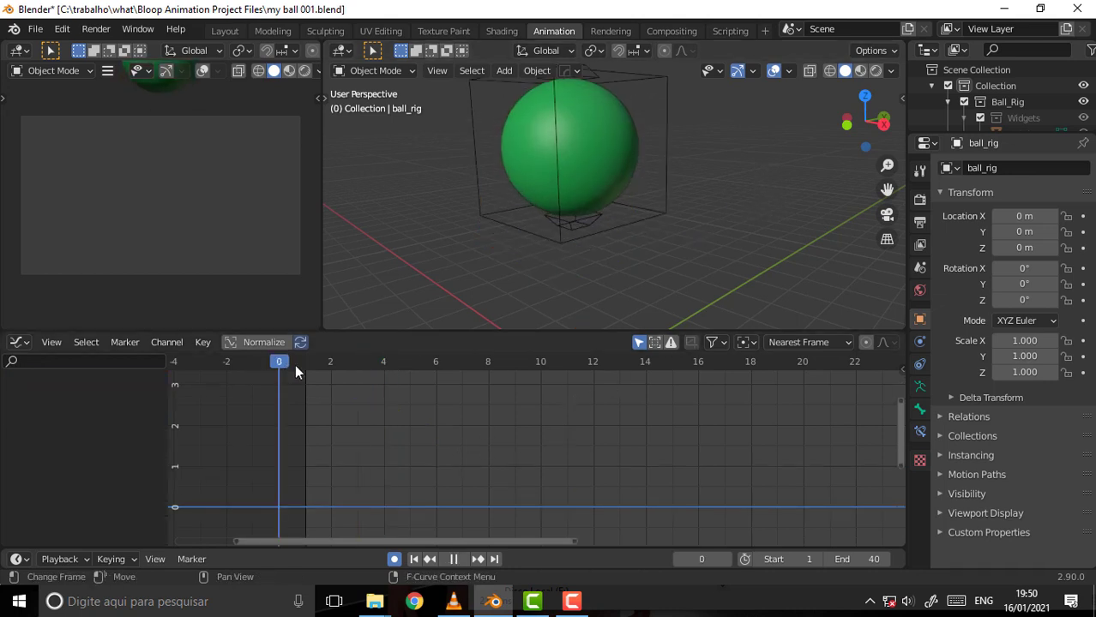
key(Escape)
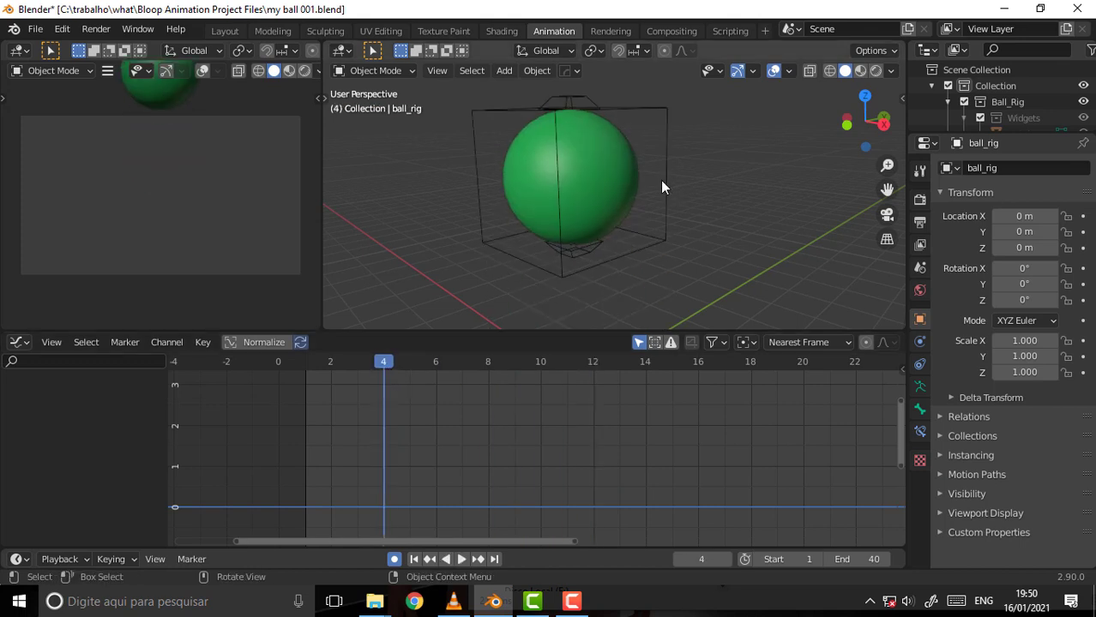
click(662, 187)
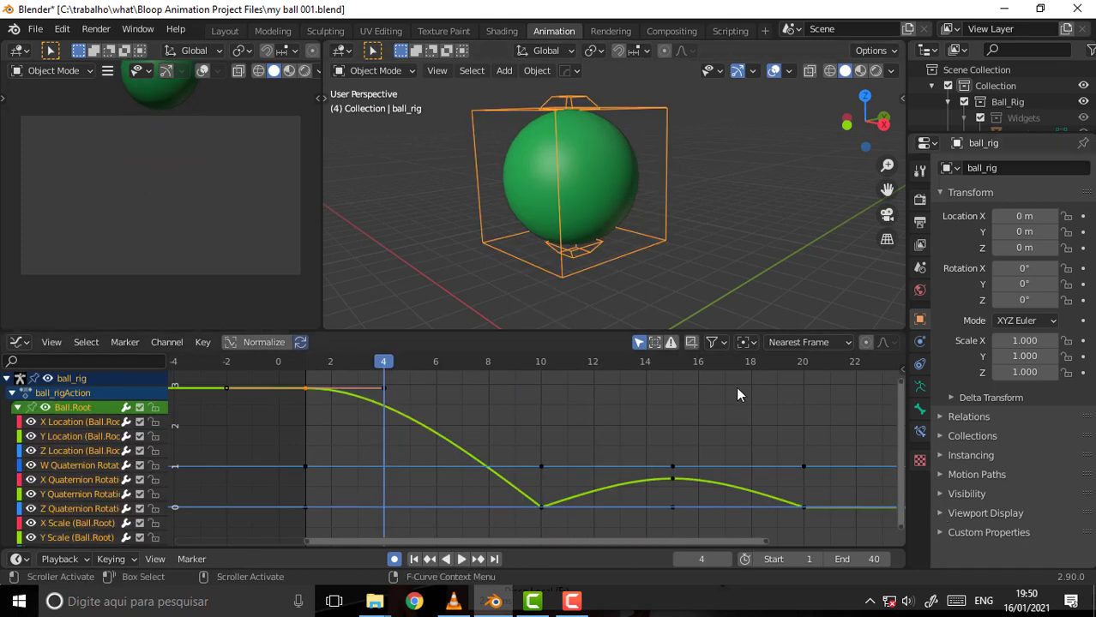